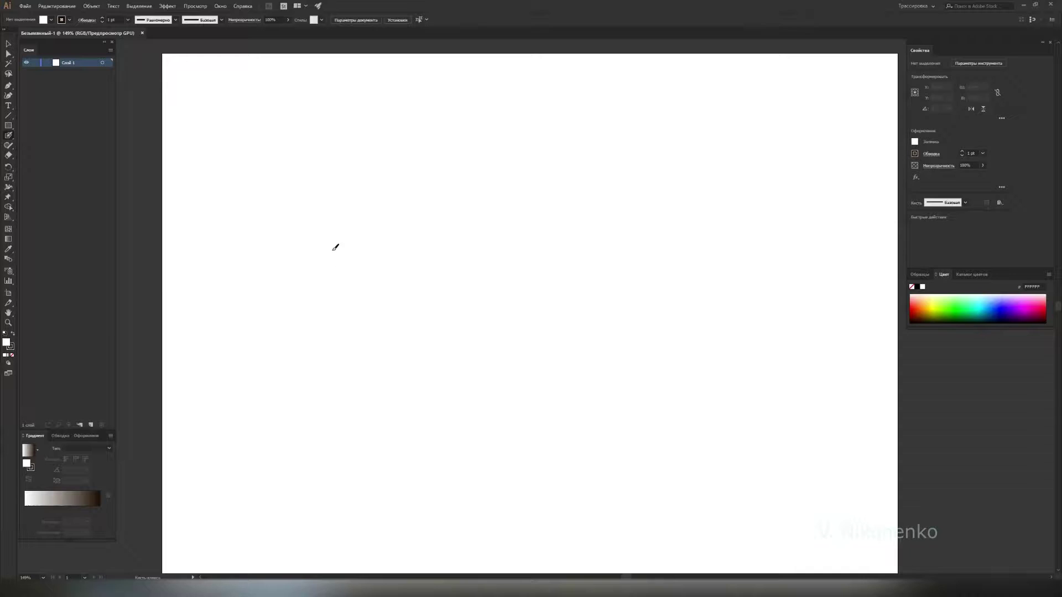
- Draw the pistachio shell's upper and lower halves with Blob Brush tip and crease strokes
{"action": "left_click_drag", "start_coordinate": [541, 424], "coordinate": [633, 368]}
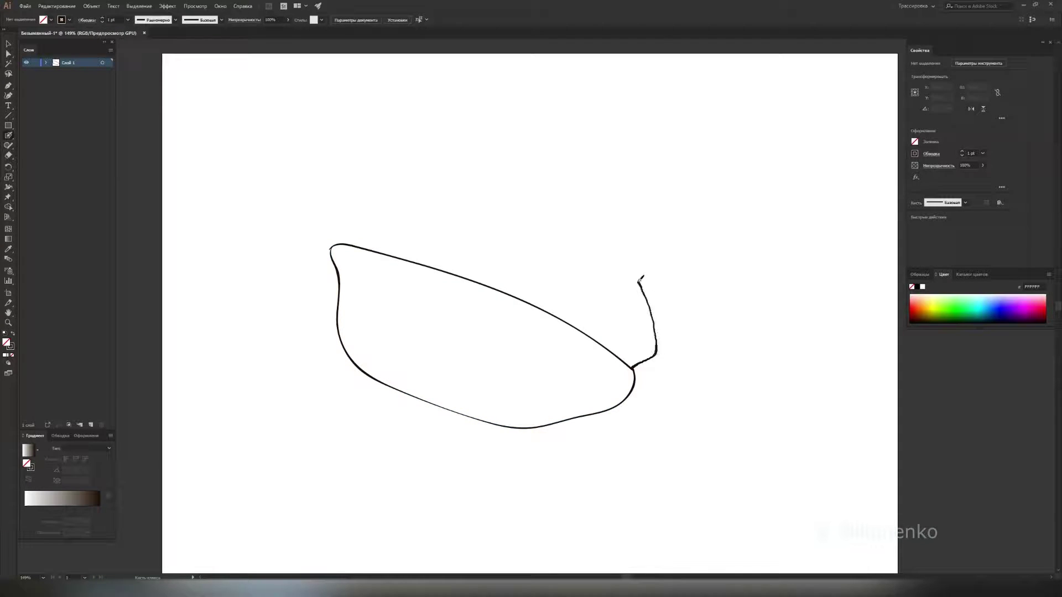
{"action": "mouse_move", "coordinate": [386, 202]}
{"action": "left_mouse_down"}
{"action": "mouse_move", "coordinate": [369, 213]}
{"action": "mouse_move", "coordinate": [632, 362]}
{"action": "left_mouse_up"}
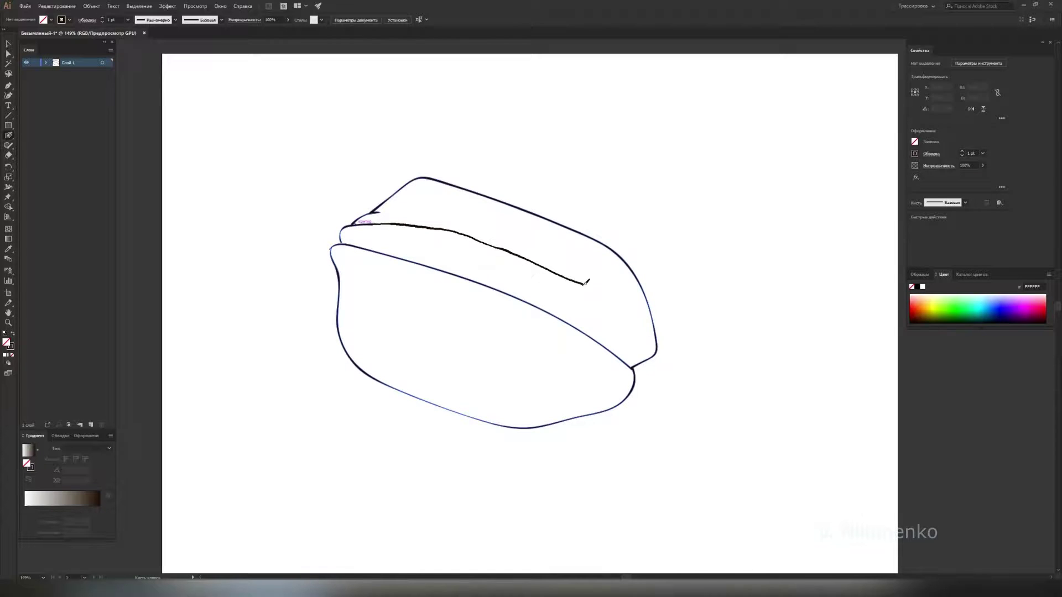
{"action": "left_click_drag", "start_coordinate": [355, 245], "coordinate": [382, 224]}
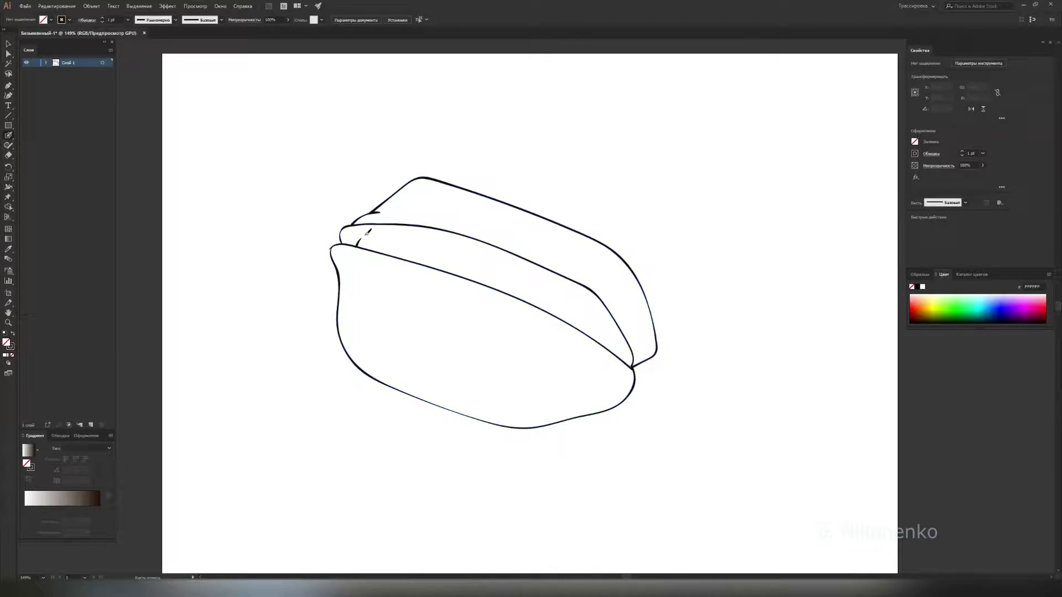
{"action": "key", "text": "Return"}
{"action": "key", "text": "Return"}
{"action": "left_click", "coordinate": [9, 155]}
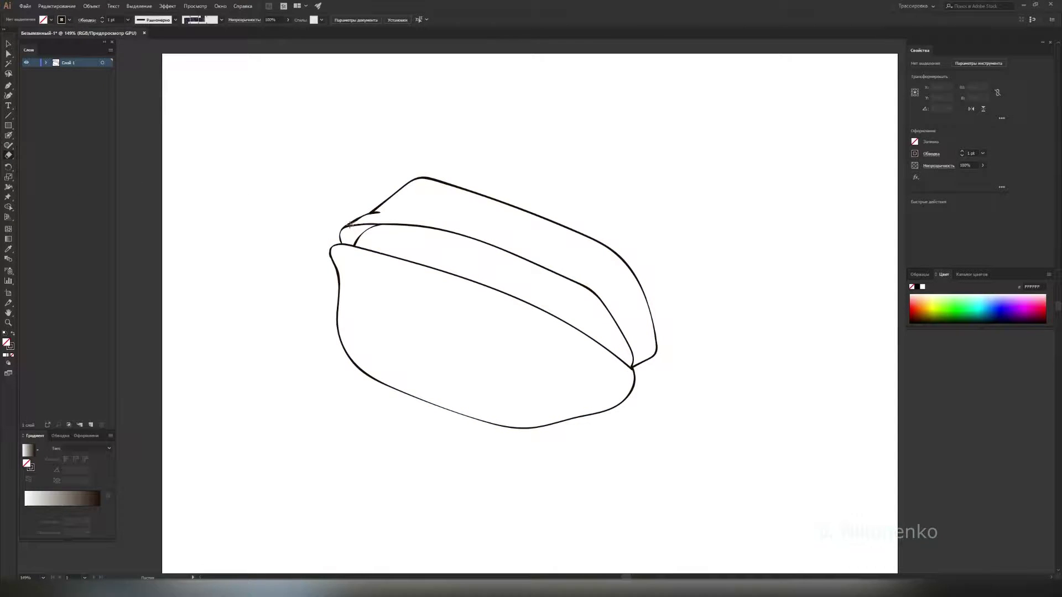
{"action": "key", "text": "shift+b"}
{"action": "left_click_drag", "start_coordinate": [642, 349], "coordinate": [634, 368]}
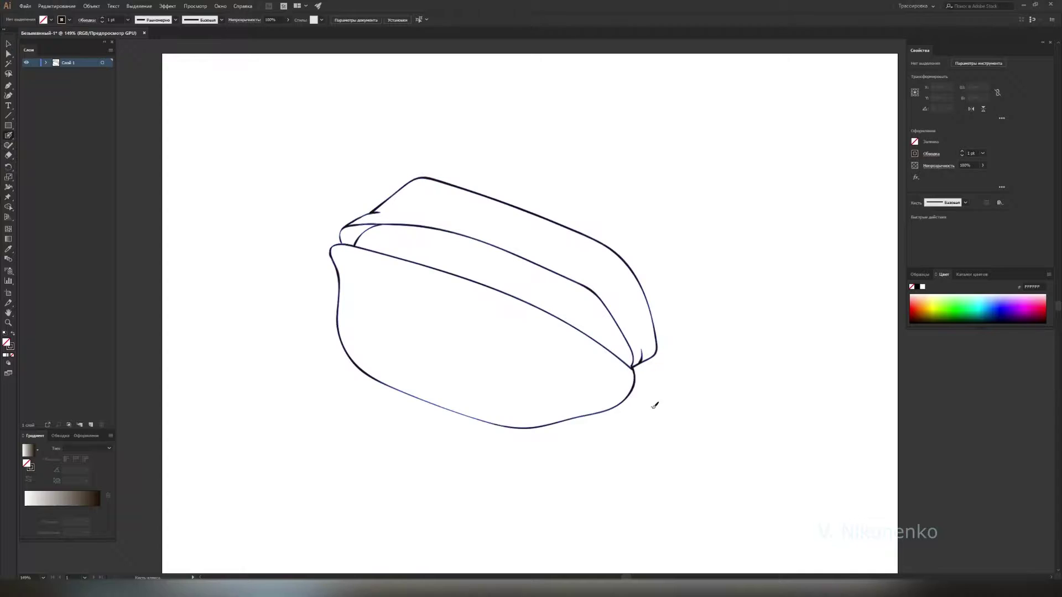
{"action": "left_click_drag", "start_coordinate": [396, 275], "coordinate": [445, 291]}
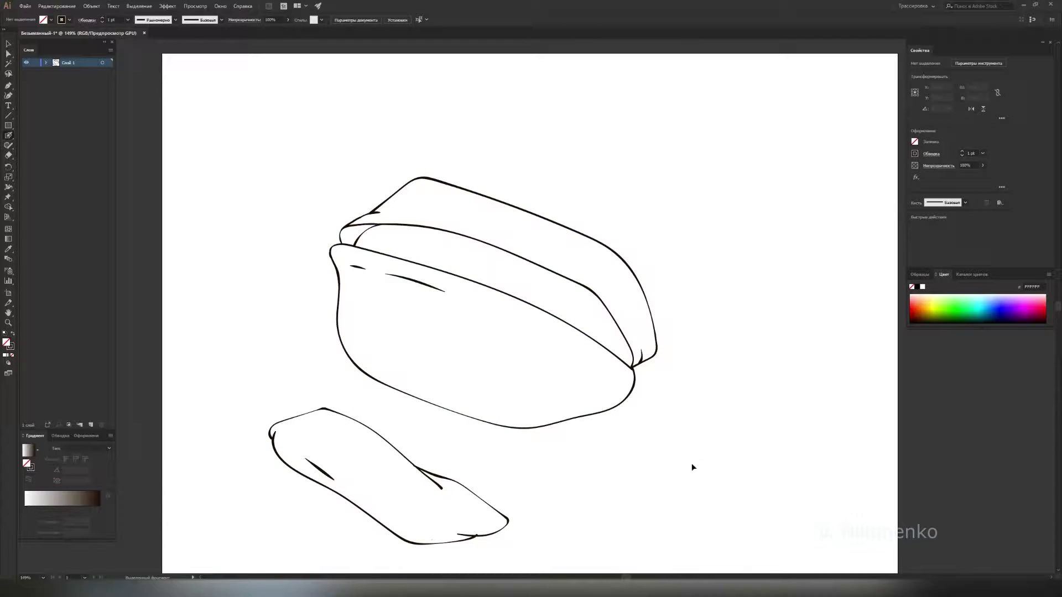
- Outline the loose kernel below the shell and the two leaves on a new layer
{"action": "left_click_drag", "start_coordinate": [509, 464], "coordinate": [569, 450]}
{"action": "key", "text": "ctrl+l"}
{"action": "left_click_drag", "start_coordinate": [508, 427], "coordinate": [662, 538]}
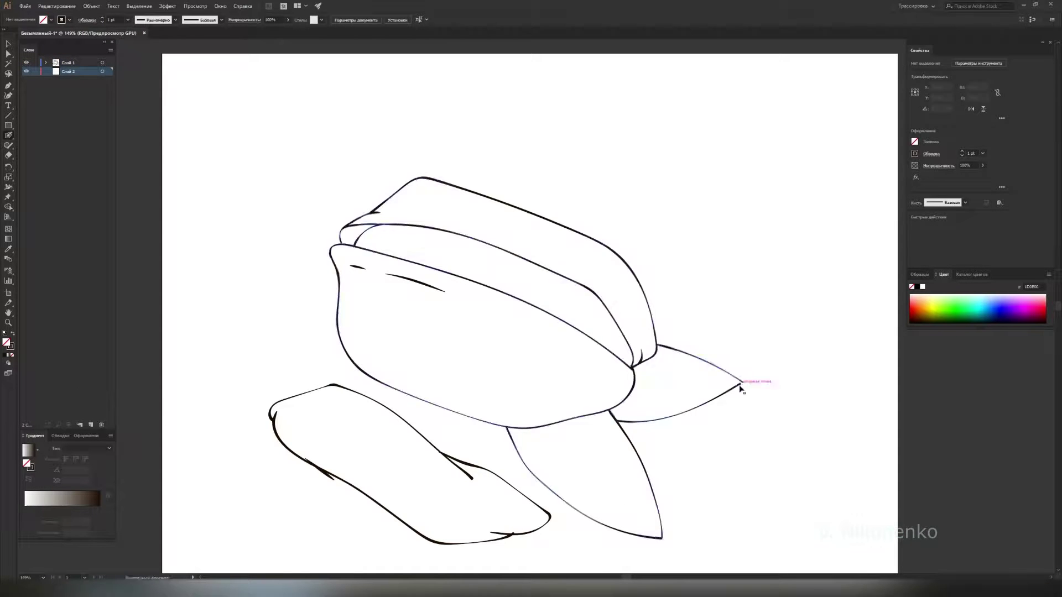
{"action": "key", "text": "ctrl+z"}
{"action": "left_click_drag", "start_coordinate": [624, 432], "coordinate": [726, 418]}
{"action": "mouse_move", "coordinate": [635, 375]}
{"action": "left_mouse_down"}
{"action": "mouse_move", "coordinate": [717, 403]}
{"action": "mouse_move", "coordinate": [709, 435]}
{"action": "left_mouse_up"}
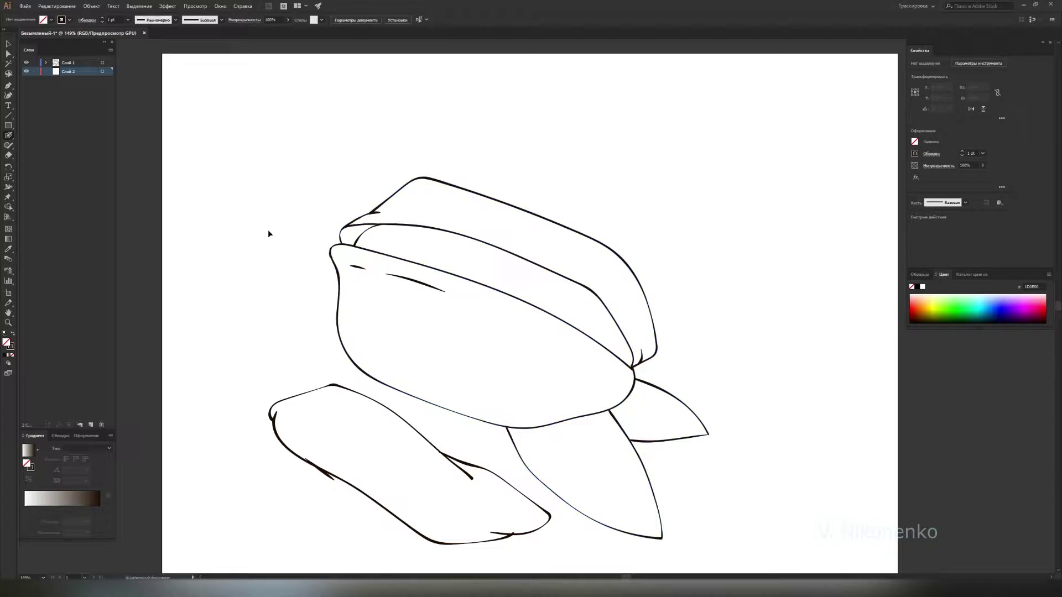
- Lock the sketch layer, add a colouring layer and pick a light green paint colour
{"action": "left_click", "coordinate": [35, 63]}
{"action": "key", "text": "ctrl+l"}
{"action": "double_click", "coordinate": [9, 136]}
{"action": "left_click", "coordinate": [278, 379]}
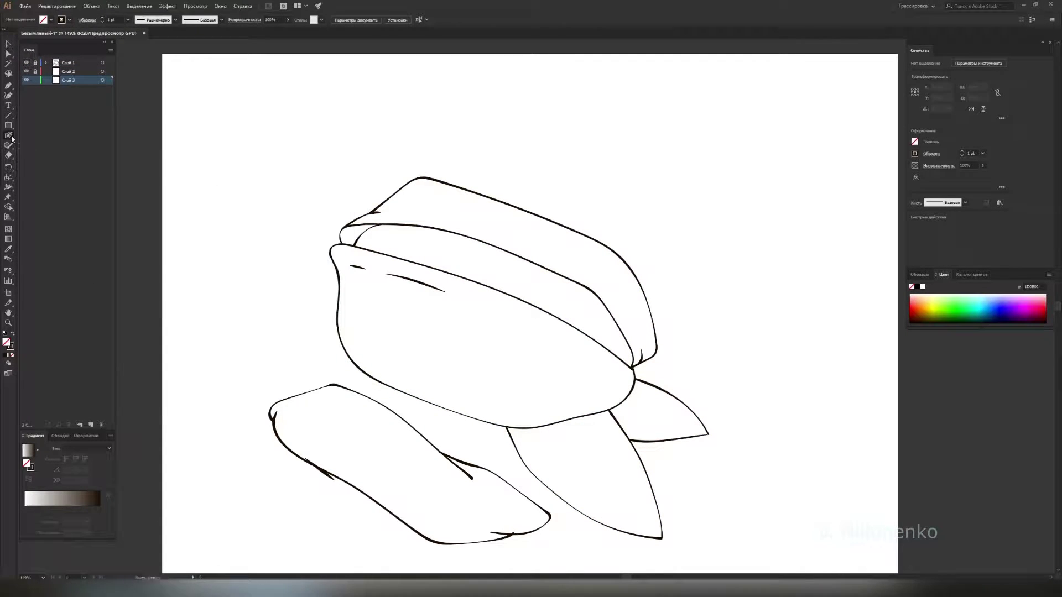
{"action": "left_click", "coordinate": [741, 396]}
- Fill the loose kernel solidly with light green
{"action": "left_click", "coordinate": [883, 377]}
{"action": "left_click_drag", "start_coordinate": [339, 422], "coordinate": [415, 463]}
{"action": "key", "text": "ctrl+equal"}
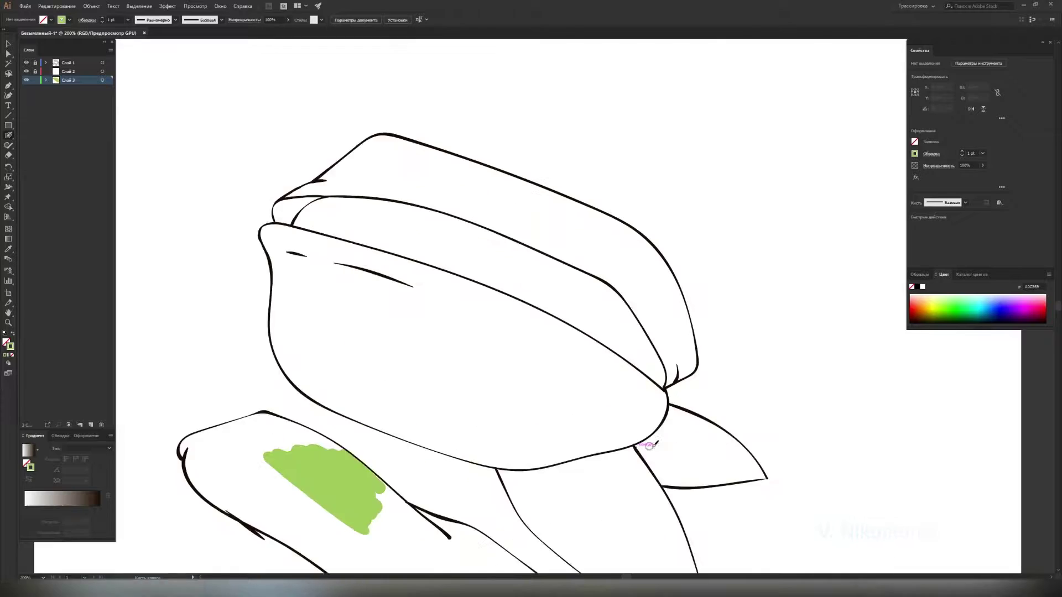
{"action": "left_click_drag", "start_coordinate": [387, 387], "coordinate": [463, 442]}
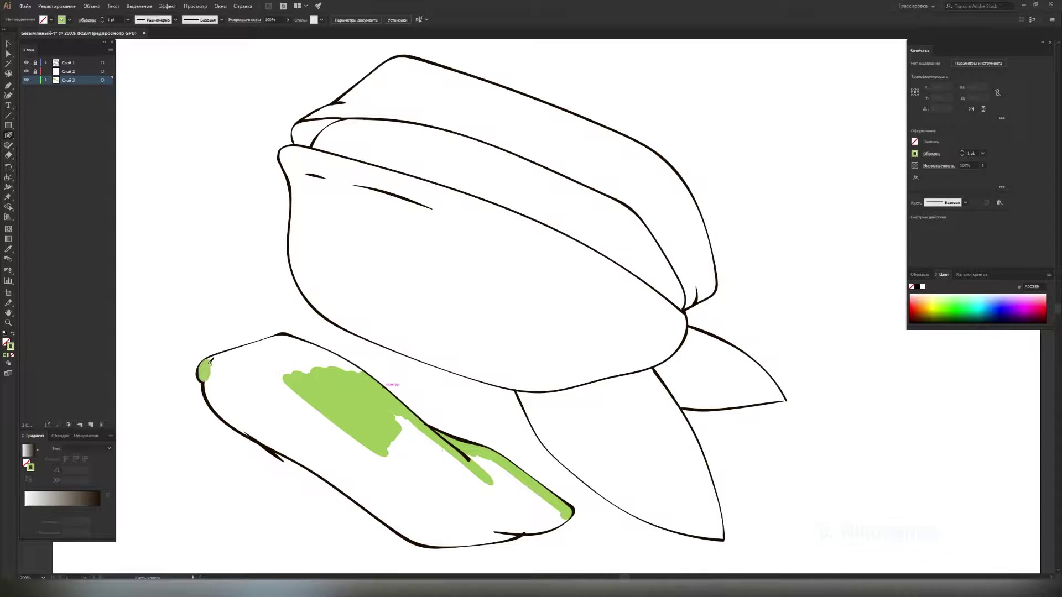
{"action": "mouse_move", "coordinate": [245, 349]}
{"action": "left_mouse_down"}
{"action": "mouse_move", "coordinate": [234, 375]}
{"action": "mouse_move", "coordinate": [365, 473]}
{"action": "mouse_move", "coordinate": [375, 446]}
{"action": "mouse_move", "coordinate": [428, 537]}
{"action": "left_mouse_up"}
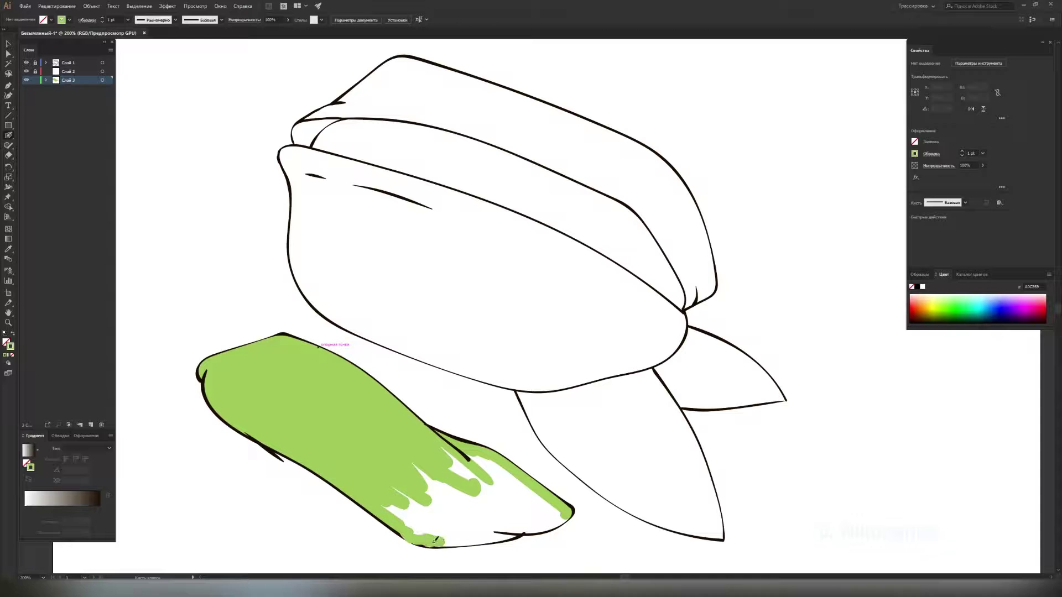
{"action": "mouse_move", "coordinate": [517, 528]}
{"action": "left_mouse_down"}
{"action": "mouse_move", "coordinate": [553, 515]}
{"action": "mouse_move", "coordinate": [486, 470]}
{"action": "mouse_move", "coordinate": [418, 464]}
{"action": "left_mouse_up"}
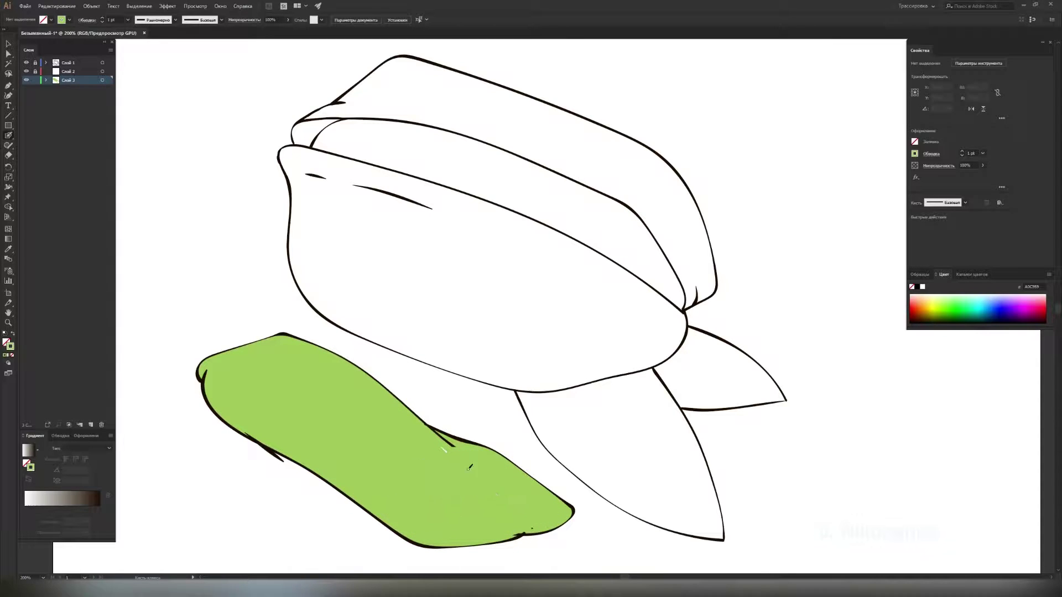
- Paint a darker green band inside the shell's upper opening
{"action": "double_click", "coordinate": [10, 347]}
{"action": "left_click", "coordinate": [882, 374]}
{"action": "double_click", "coordinate": [8, 146]}
{"action": "left_click", "coordinate": [285, 377]}
{"action": "mouse_move", "coordinate": [362, 137]}
{"action": "left_mouse_down"}
{"action": "mouse_move", "coordinate": [583, 210]}
{"action": "mouse_move", "coordinate": [658, 249]}
{"action": "left_mouse_up"}
{"action": "mouse_move", "coordinate": [680, 303]}
{"action": "left_mouse_down"}
{"action": "mouse_move", "coordinate": [647, 249]}
{"action": "mouse_move", "coordinate": [651, 275]}
{"action": "left_mouse_up"}
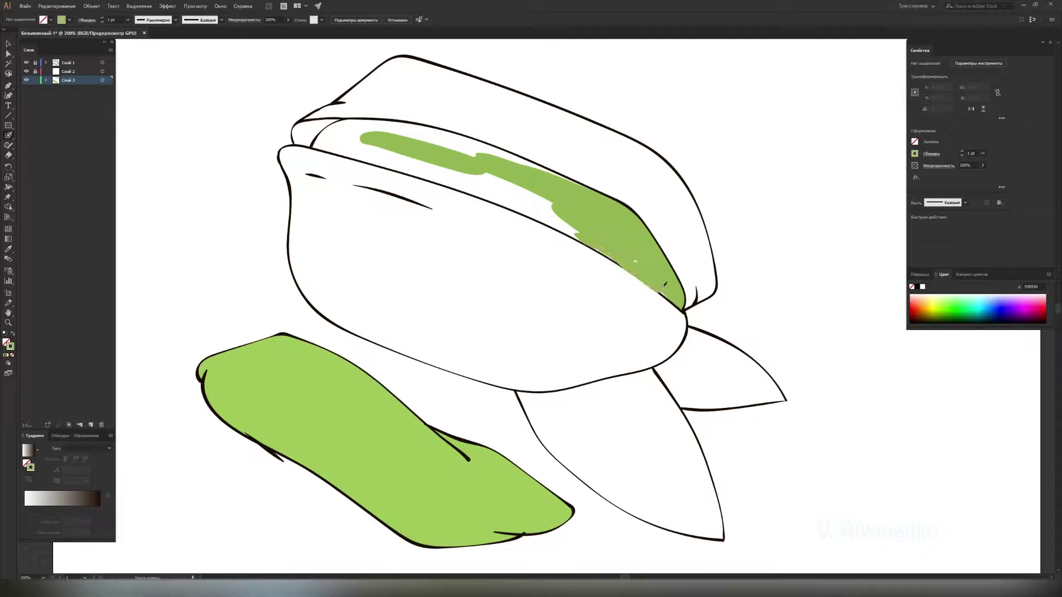
{"action": "left_click_drag", "start_coordinate": [560, 216], "coordinate": [503, 154]}
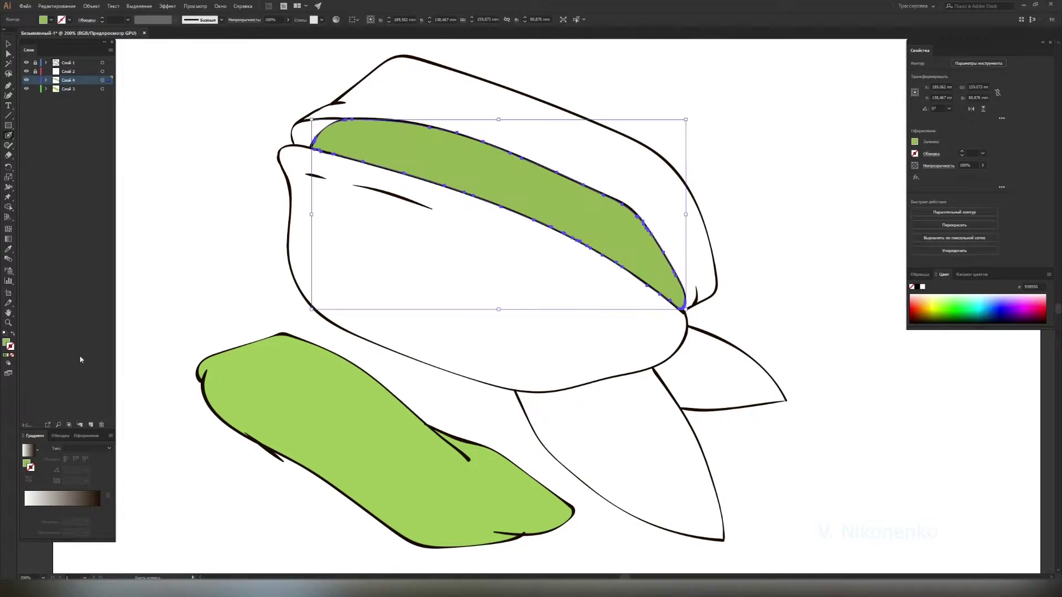
- Paint a small orange patch at the shell's left end on a new layer
{"action": "key", "text": "Return"}
{"action": "left_click", "coordinate": [68, 98]}
{"action": "mouse_move", "coordinate": [293, 144]}
{"action": "left_mouse_down"}
{"action": "mouse_move", "coordinate": [311, 138]}
{"action": "mouse_move", "coordinate": [302, 130]}
{"action": "left_mouse_up"}
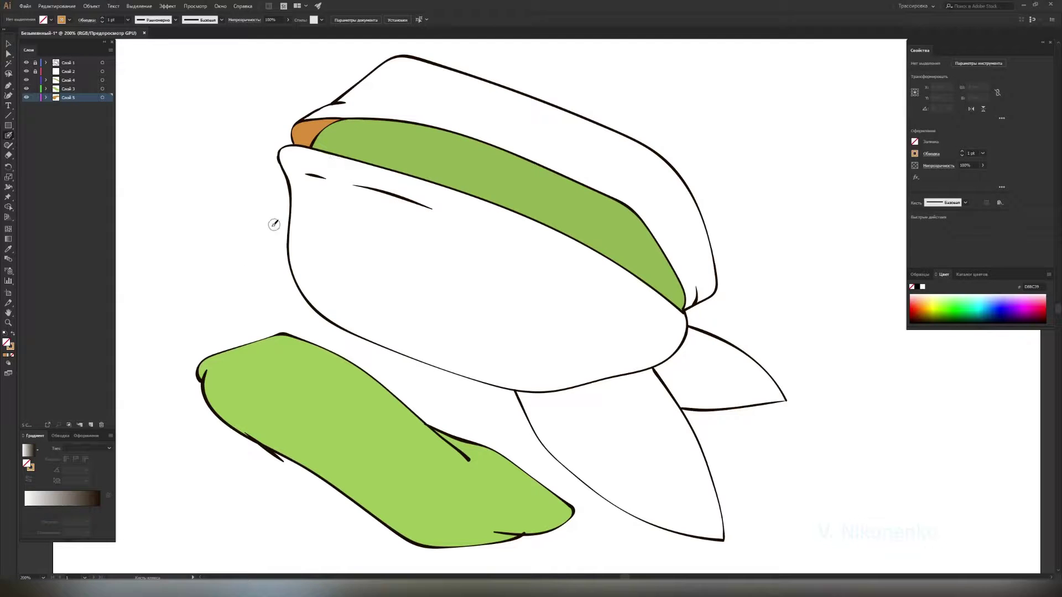
- On a new layer, paint tan E0BE80 along the shell's lower edge and left side
{"action": "type", "text": "E0BE80"}
{"action": "key", "text": "Return"}
{"action": "key", "text": "ctrl+l"}
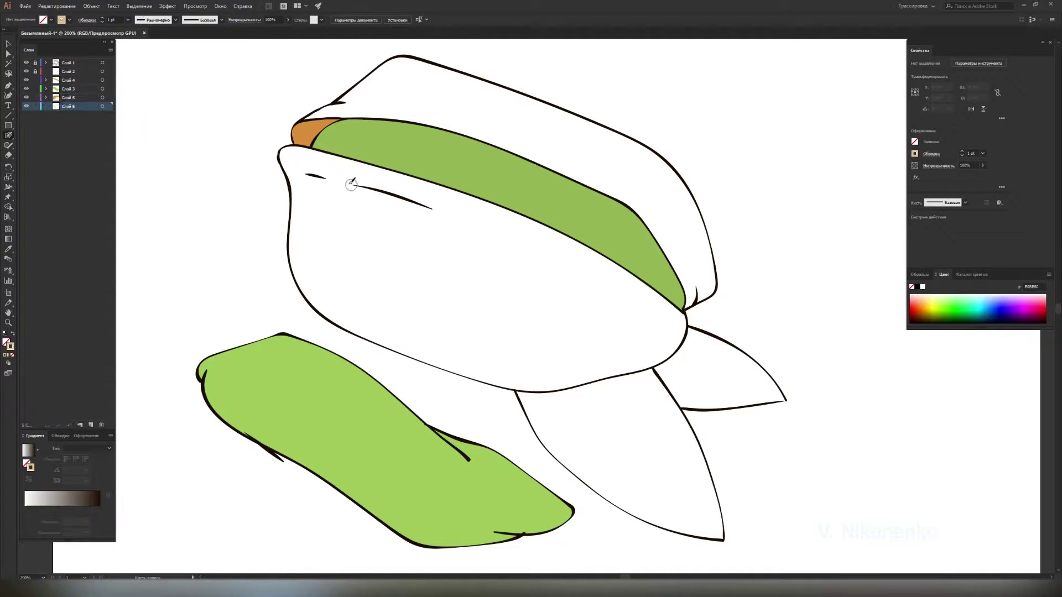
{"action": "left_click_drag", "start_coordinate": [316, 152], "coordinate": [678, 320]}
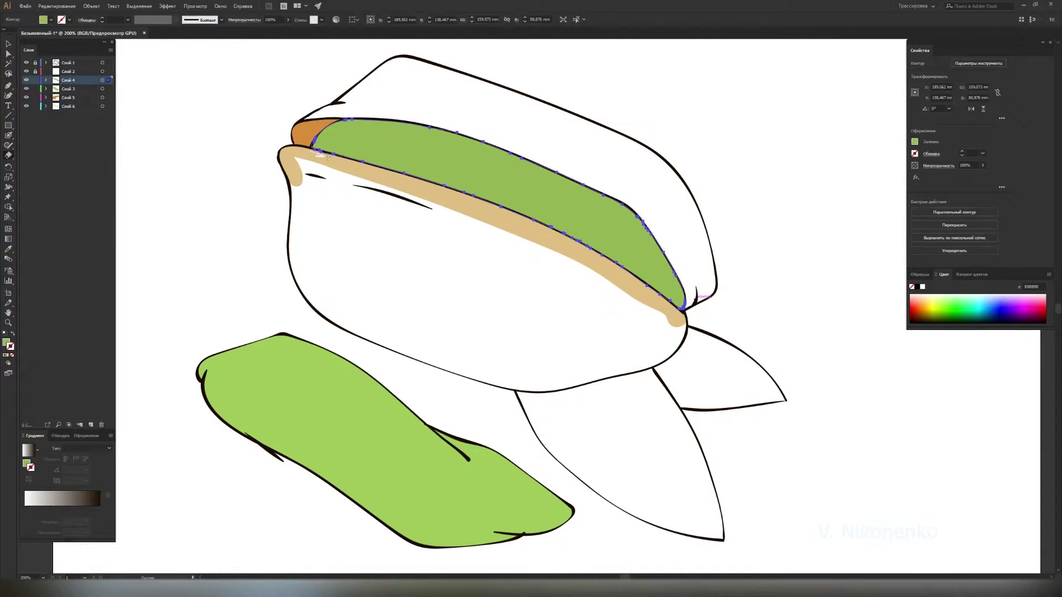
{"action": "left_click_drag", "start_coordinate": [296, 166], "coordinate": [678, 331]}
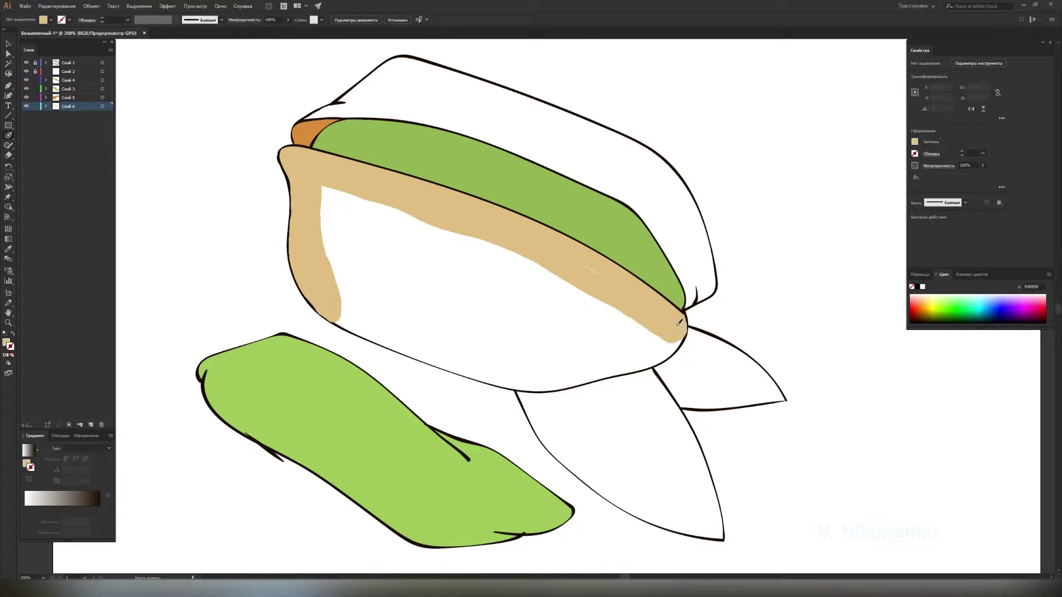
{"action": "mouse_move", "coordinate": [366, 327]}
{"action": "left_mouse_down"}
{"action": "mouse_move", "coordinate": [432, 368]}
{"action": "mouse_move", "coordinate": [642, 359]}
{"action": "mouse_move", "coordinate": [464, 349]}
{"action": "left_mouse_up"}
{"action": "mouse_move", "coordinate": [630, 338]}
{"action": "left_mouse_down"}
{"action": "mouse_move", "coordinate": [537, 266]}
{"action": "mouse_move", "coordinate": [343, 310]}
{"action": "mouse_move", "coordinate": [360, 222]}
{"action": "left_mouse_up"}
- Fill the rest of the shell front and top with tan
{"action": "mouse_move", "coordinate": [307, 119]}
{"action": "left_mouse_down"}
{"action": "mouse_move", "coordinate": [440, 108]}
{"action": "mouse_move", "coordinate": [703, 287]}
{"action": "left_mouse_up"}
{"action": "left_click_drag", "start_coordinate": [676, 188], "coordinate": [708, 269]}
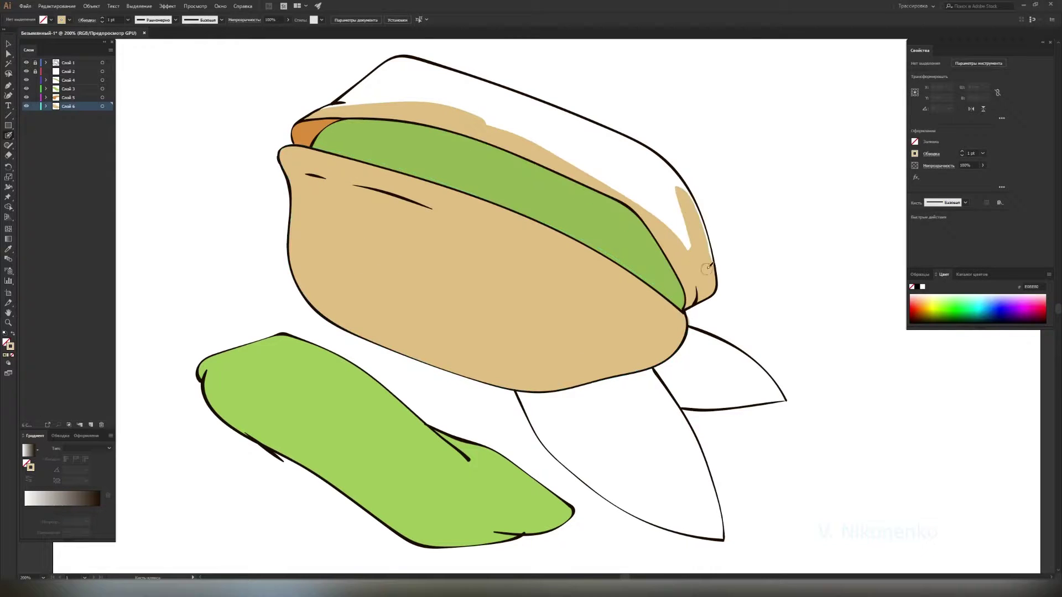
{"action": "left_click_drag", "start_coordinate": [330, 121], "coordinate": [470, 83]}
{"action": "mouse_move", "coordinate": [630, 160]}
{"action": "left_mouse_down"}
{"action": "mouse_move", "coordinate": [675, 176]}
{"action": "mouse_move", "coordinate": [464, 88]}
{"action": "mouse_move", "coordinate": [650, 157]}
{"action": "left_mouse_up"}
{"action": "double_click", "coordinate": [6, 342]}
{"action": "left_click_drag", "start_coordinate": [800, 470], "coordinate": [804, 453]}
- Fill both leaves with dark green on a new layer
{"action": "left_click", "coordinate": [732, 429]}
{"action": "left_click", "coordinate": [882, 377]}
{"action": "key", "text": "ctrl+l"}
{"action": "mouse_move", "coordinate": [523, 379]}
{"action": "left_mouse_down"}
{"action": "mouse_move", "coordinate": [557, 437]}
{"action": "mouse_move", "coordinate": [644, 506]}
{"action": "mouse_move", "coordinate": [722, 535]}
{"action": "mouse_move", "coordinate": [553, 387]}
{"action": "left_mouse_up"}
{"action": "mouse_move", "coordinate": [586, 420]}
{"action": "left_mouse_down"}
{"action": "mouse_move", "coordinate": [691, 515]}
{"action": "mouse_move", "coordinate": [684, 418]}
{"action": "mouse_move", "coordinate": [782, 398]}
{"action": "mouse_move", "coordinate": [669, 345]}
{"action": "mouse_move", "coordinate": [757, 363]}
{"action": "mouse_move", "coordinate": [724, 531]}
{"action": "left_mouse_up"}
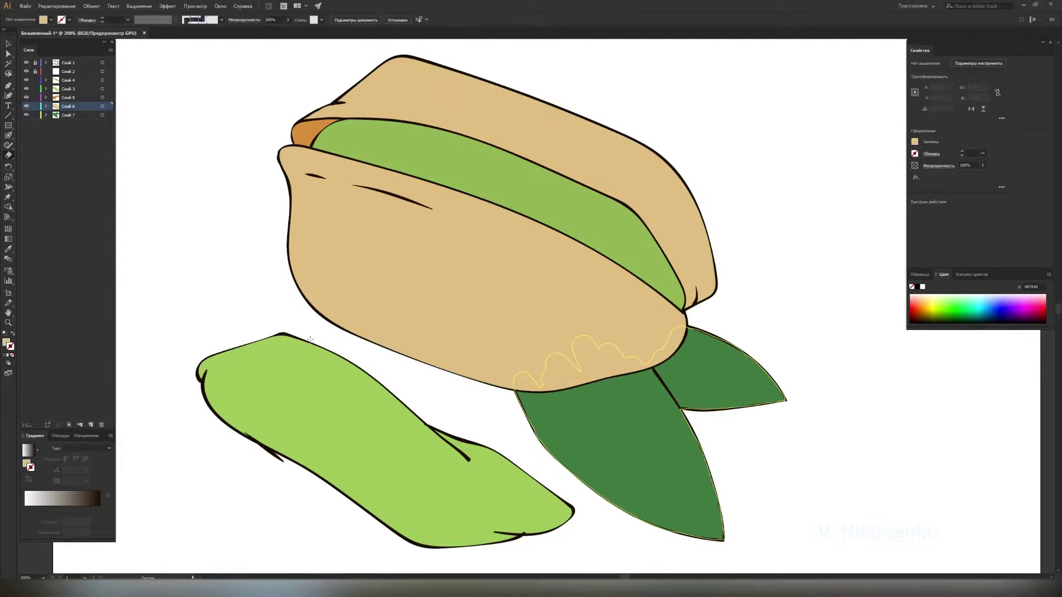
- Shade the loose kernel's lower edge with darker green 8CAA52
{"action": "left_click", "coordinate": [256, 410]}
{"action": "double_click", "coordinate": [6, 343]}
{"action": "type", "text": "8CAA52"}
{"action": "key", "text": "Return"}
{"action": "left_click_drag", "start_coordinate": [204, 375], "coordinate": [396, 521]}
{"action": "mouse_move", "coordinate": [284, 448]}
{"action": "left_mouse_down"}
{"action": "mouse_move", "coordinate": [310, 512]}
{"action": "mouse_move", "coordinate": [520, 534]}
{"action": "mouse_move", "coordinate": [573, 505]}
{"action": "left_mouse_up"}
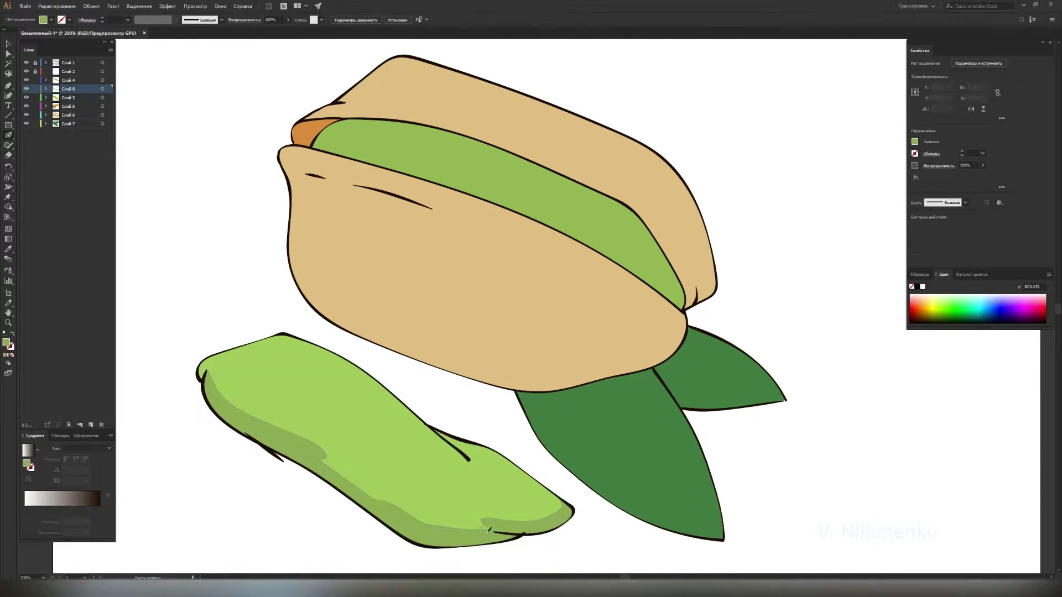
- Extend the kernel's bottom shading and erase a highlight out of it
{"action": "left_click_drag", "start_coordinate": [490, 526], "coordinate": [409, 515]}
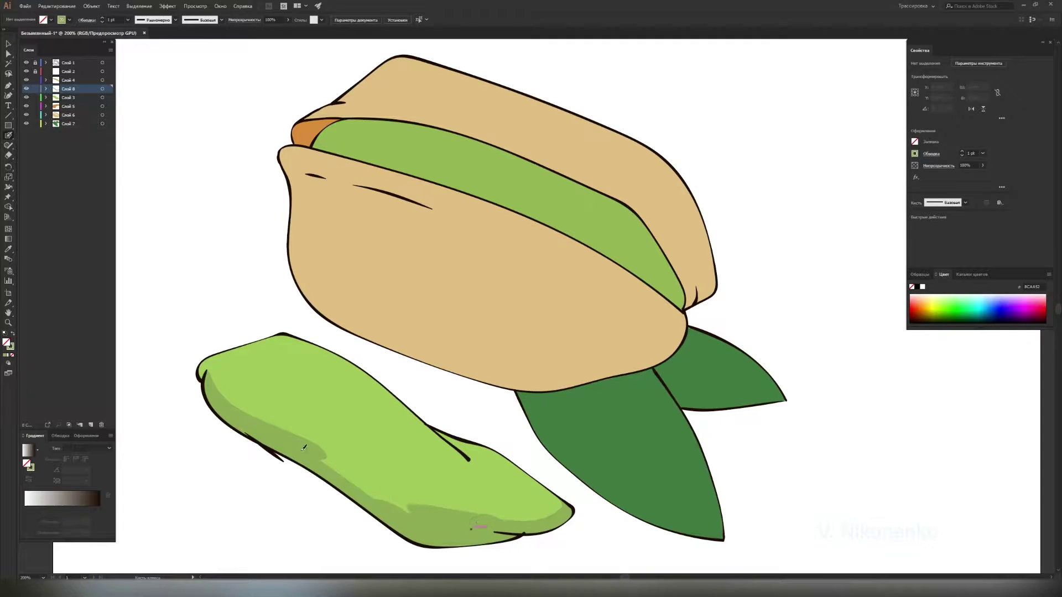
{"action": "double_click", "coordinate": [8, 155]}
{"action": "left_click", "coordinate": [266, 315]}
{"action": "left_click_drag", "start_coordinate": [455, 517], "coordinate": [484, 525]}
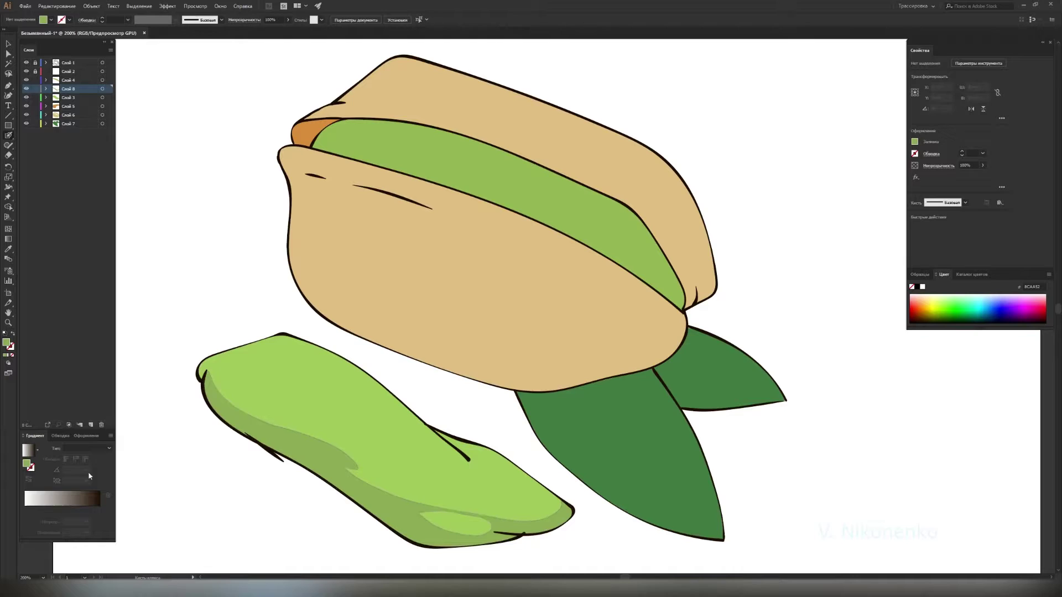
- Paint a teal rim along the kernel's lower-left edge to its right tip
{"action": "double_click", "coordinate": [6, 343]}
{"action": "left_click", "coordinate": [741, 387]}
{"action": "key", "text": "Return"}
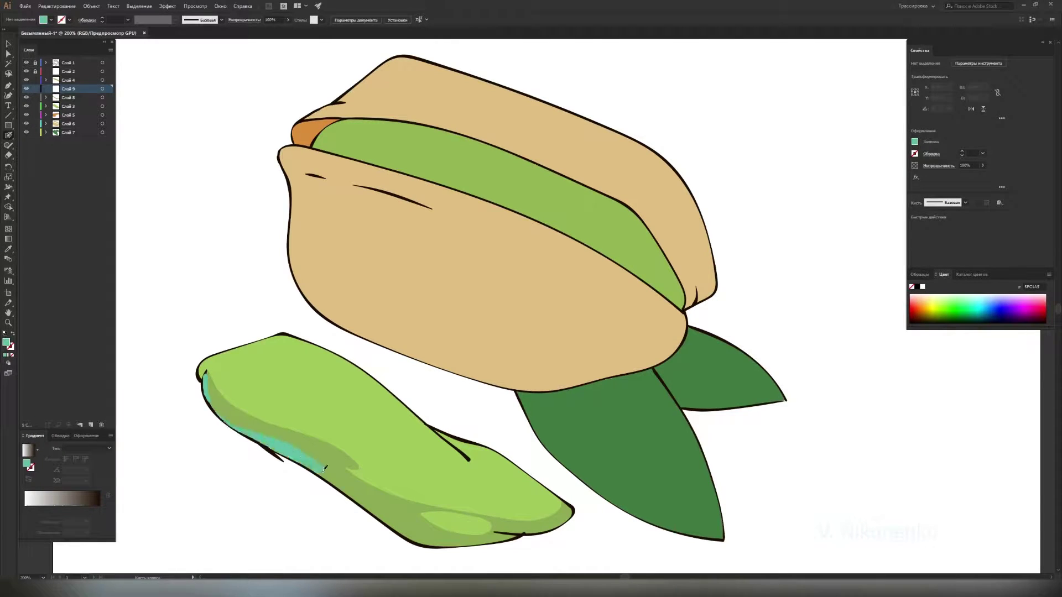
{"action": "key", "text": "shift+x"}
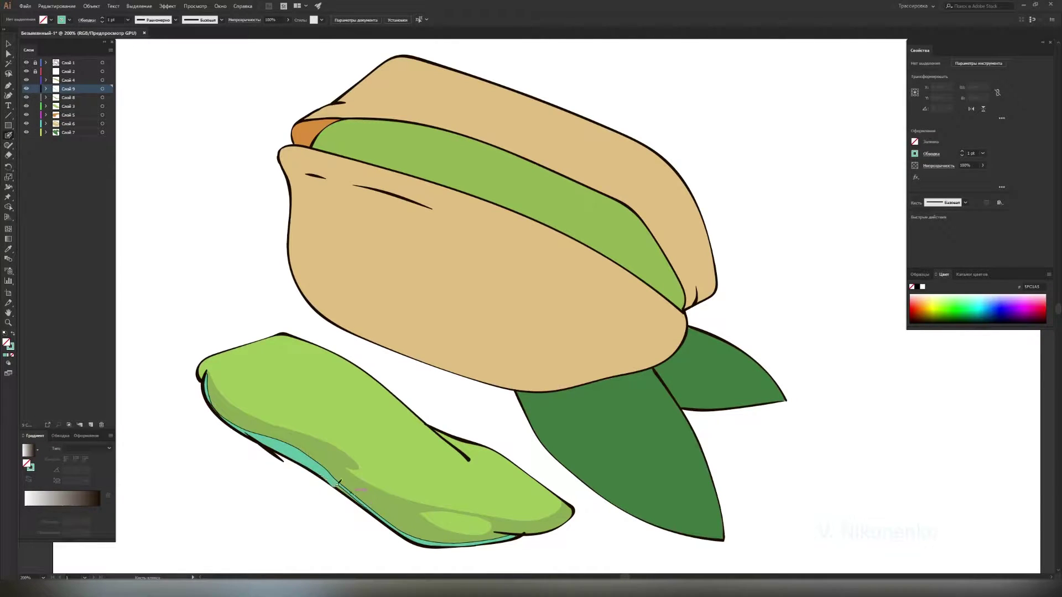
{"action": "left_click_drag", "start_coordinate": [419, 535], "coordinate": [206, 388]}
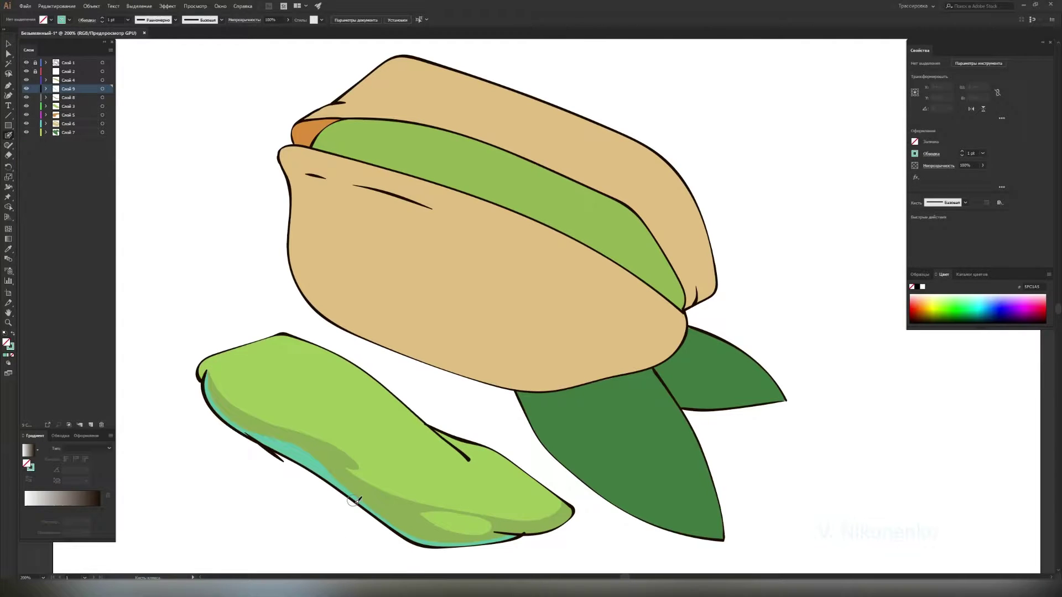
{"action": "left_click_drag", "start_coordinate": [498, 535], "coordinate": [571, 512]}
- Sample the kernel green and paint darker green mottled shading across the kernel
{"action": "key", "text": "v"}
{"action": "left_click", "coordinate": [332, 487]}
{"action": "left_click", "coordinate": [311, 387]}
{"action": "key", "text": "shift+b"}
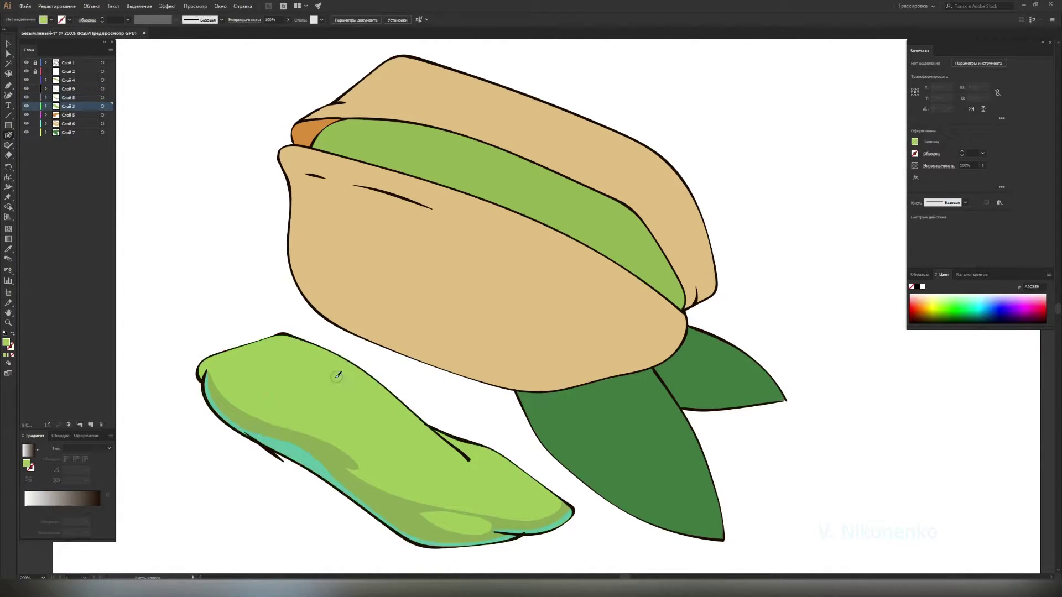
{"action": "double_click", "coordinate": [10, 346]}
{"action": "left_click", "coordinate": [882, 378]}
{"action": "left_click", "coordinate": [91, 424]}
{"action": "mouse_move", "coordinate": [215, 356]}
{"action": "left_mouse_down"}
{"action": "mouse_move", "coordinate": [368, 441]}
{"action": "mouse_move", "coordinate": [526, 481]}
{"action": "mouse_move", "coordinate": [325, 422]}
{"action": "left_mouse_up"}
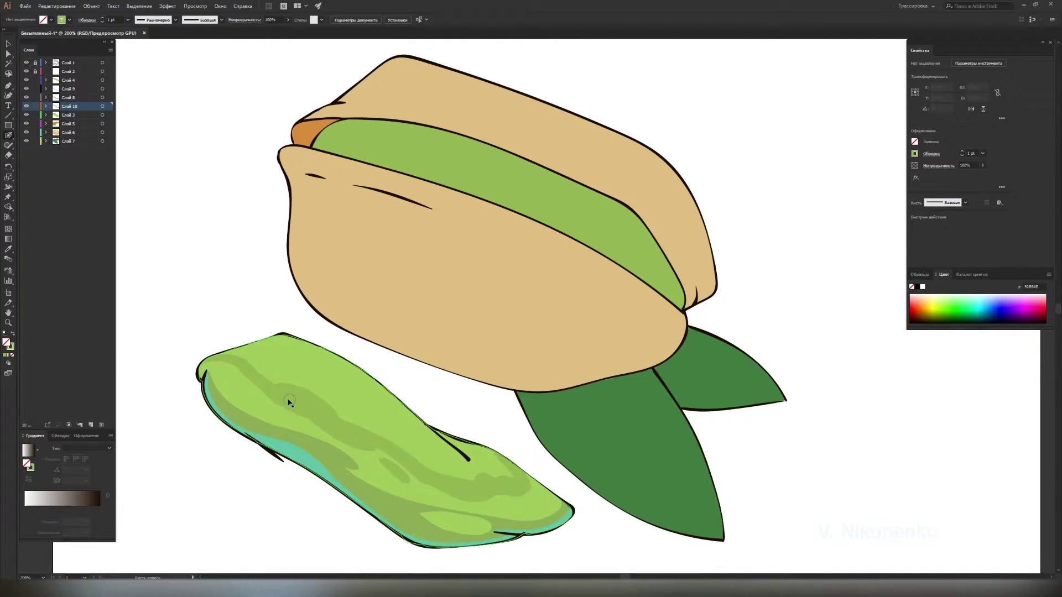
- Erase holes in the darker green shading to leave mottled streaks
{"action": "key", "text": "ctrl+z"}
{"action": "key", "text": "shift+e"}
{"action": "left_click", "coordinate": [387, 432], "text": "ctrl"}
{"action": "left_click_drag", "start_coordinate": [481, 471], "coordinate": [545, 487]}
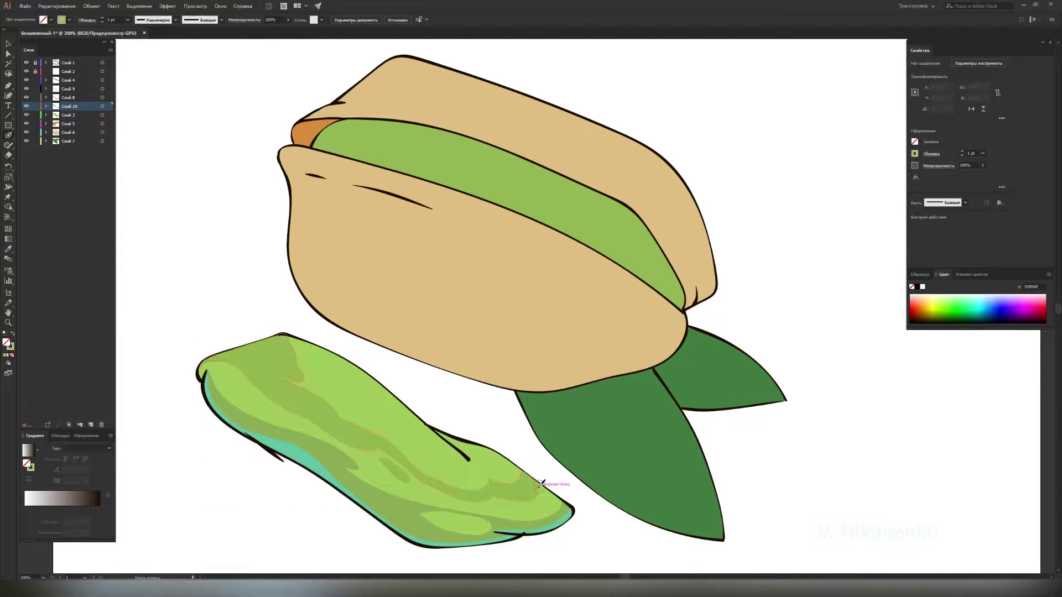
{"action": "left_click_drag", "start_coordinate": [283, 362], "coordinate": [314, 345]}
{"action": "left_click_drag", "start_coordinate": [294, 387], "coordinate": [346, 420]}
{"action": "key", "text": "ctrl+l"}
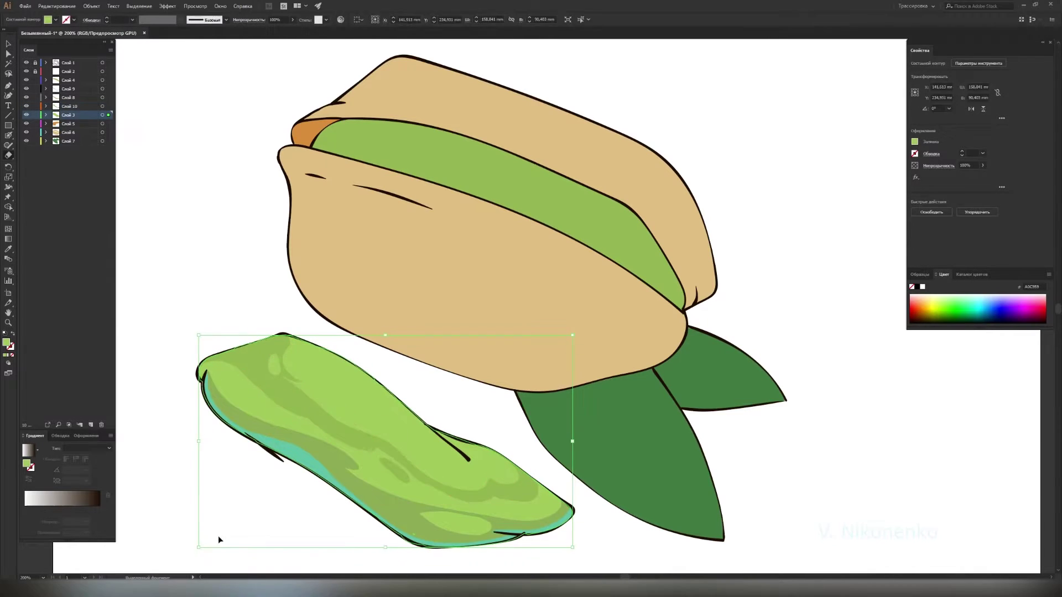
- Paint four yellow-green highlight strokes across the loose kernel
{"action": "key", "text": "ctrl+shift+a"}
{"action": "double_click", "coordinate": [6, 343]}
{"action": "key", "text": "Return"}
{"action": "left_click", "coordinate": [9, 136]}
{"action": "key", "text": "shift+x"}
{"action": "mouse_move", "coordinate": [284, 357]}
{"action": "left_mouse_down"}
{"action": "mouse_move", "coordinate": [360, 421]}
{"action": "mouse_move", "coordinate": [493, 492]}
{"action": "left_mouse_up"}
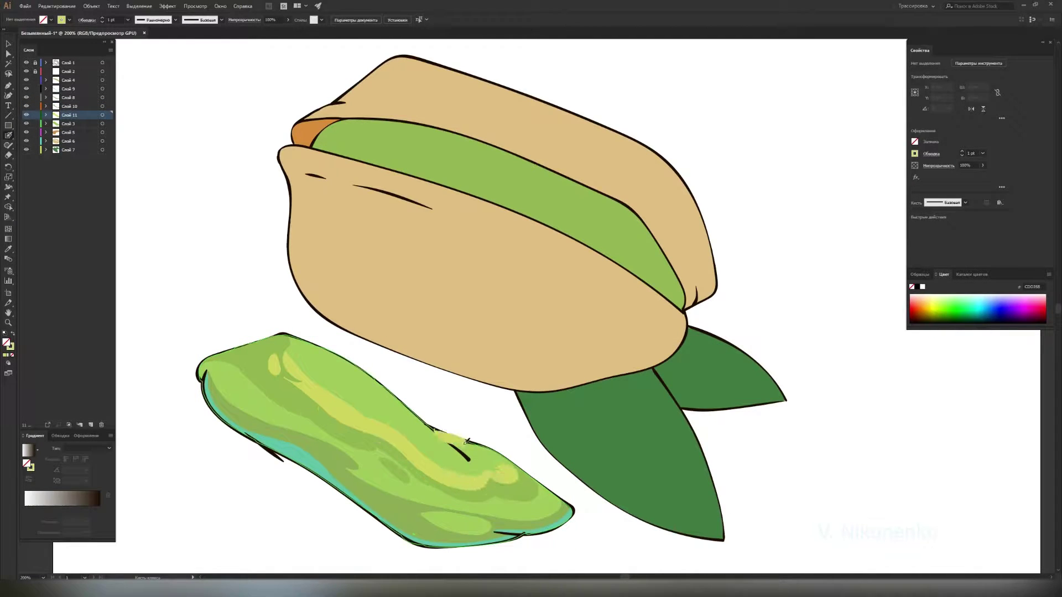
{"action": "left_click_drag", "start_coordinate": [434, 432], "coordinate": [508, 476]}
{"action": "left_click_drag", "start_coordinate": [346, 376], "coordinate": [437, 464]}
{"action": "left_click_drag", "start_coordinate": [279, 340], "coordinate": [399, 409]}
- Set a bright green highlight colour and paint yellow strokes across the kernel
{"action": "left_click", "coordinate": [398, 409], "text": "ctrl"}
{"action": "key", "text": "shift+e"}
{"action": "key", "text": "ctrl+shift+a"}
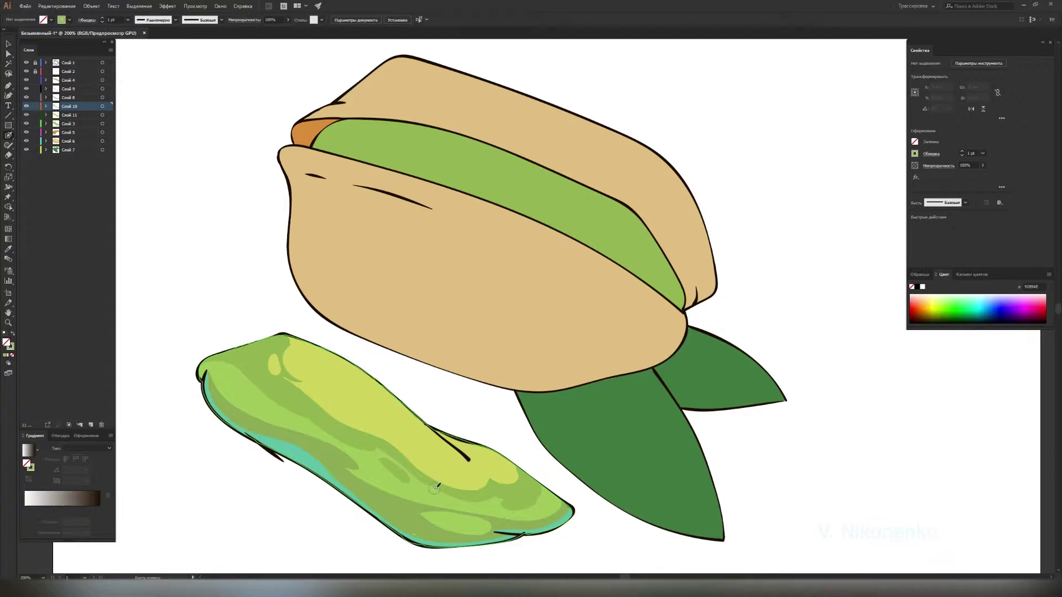
{"action": "double_click", "coordinate": [9, 346]}
{"action": "left_click", "coordinate": [890, 360]}
{"action": "key", "text": "shift+x"}
{"action": "mouse_move", "coordinate": [208, 376]}
{"action": "left_mouse_down"}
{"action": "mouse_move", "coordinate": [429, 499]}
{"action": "mouse_move", "coordinate": [551, 488]}
{"action": "left_mouse_up"}
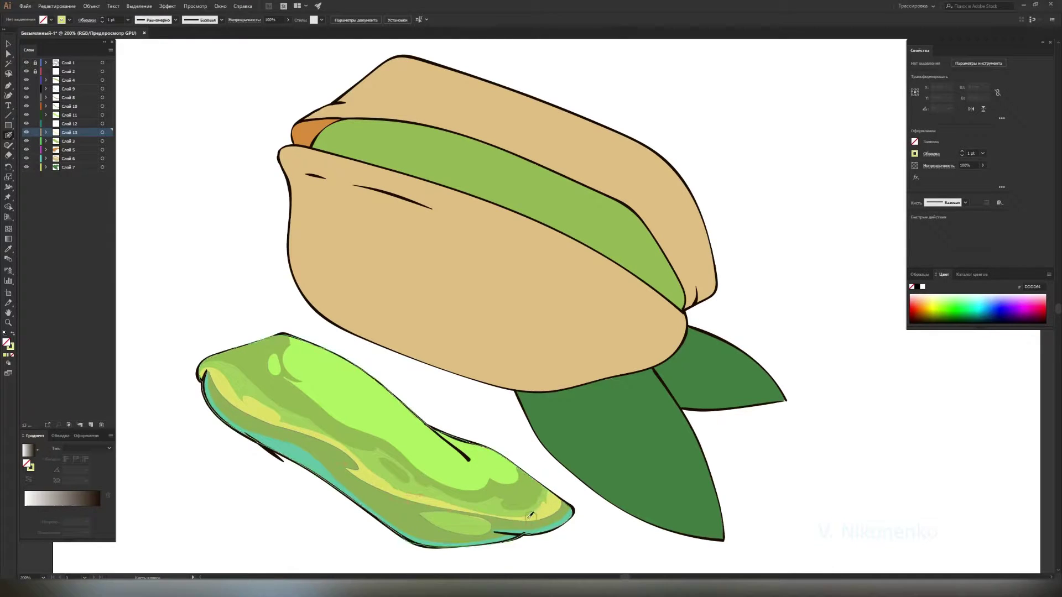
{"action": "key", "text": "shift+x"}
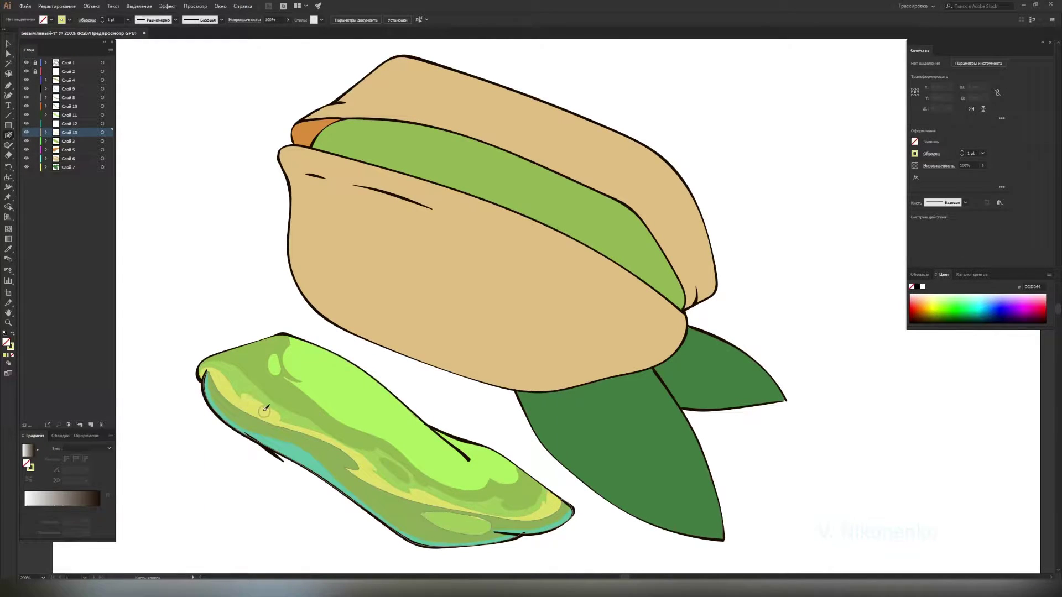
- Add a lighter green kernel highlight on a new layer and trim the dark-green shading
{"action": "key", "text": "ctrl+l"}
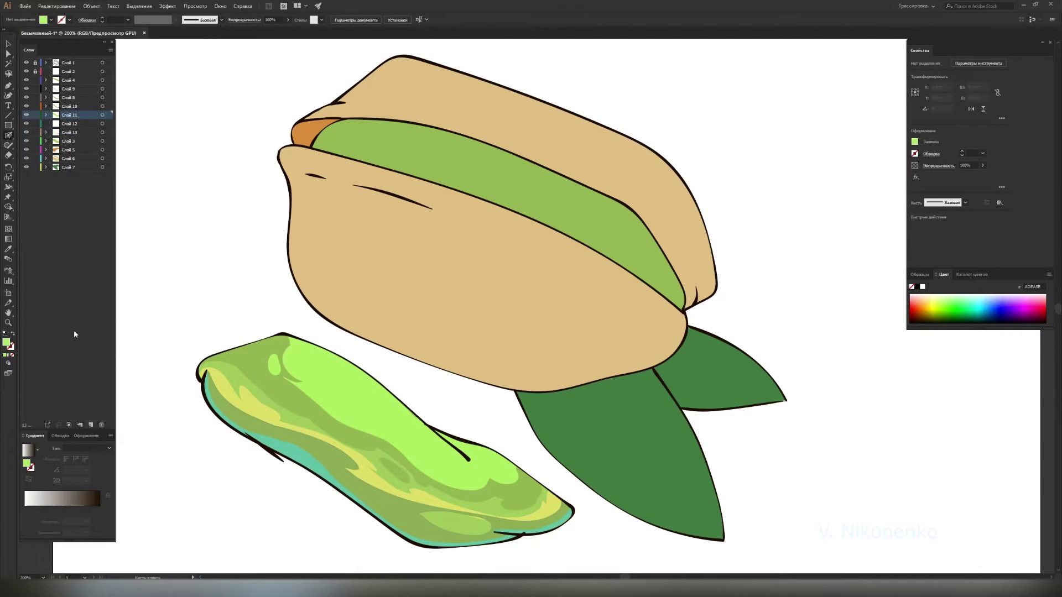
{"action": "left_click_drag", "start_coordinate": [288, 354], "coordinate": [417, 438]}
{"action": "key", "text": "shift+b"}
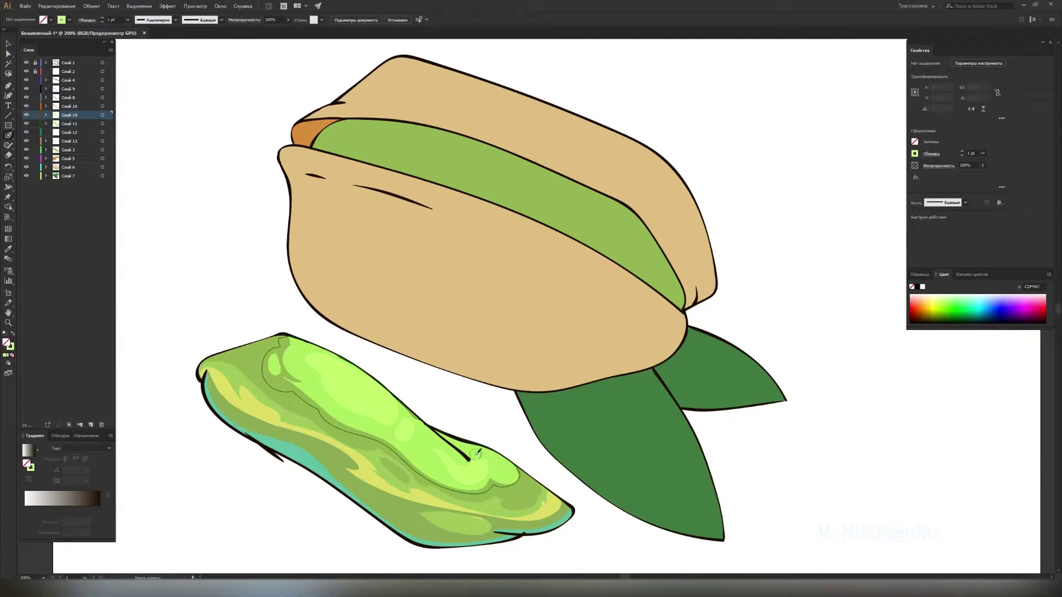
{"action": "left_click", "coordinate": [264, 387], "text": "ctrl"}
{"action": "key", "text": "shift+e"}
{"action": "left_click_drag", "start_coordinate": [264, 387], "coordinate": [210, 365]}
{"action": "key", "text": "shift+b"}
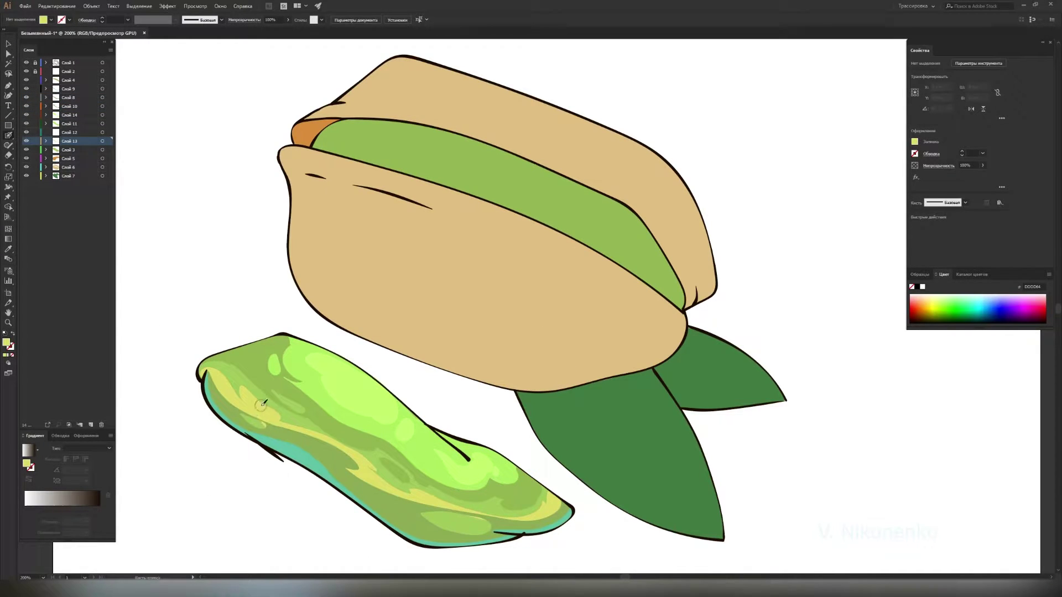
{"action": "key", "text": "ctrl+z"}
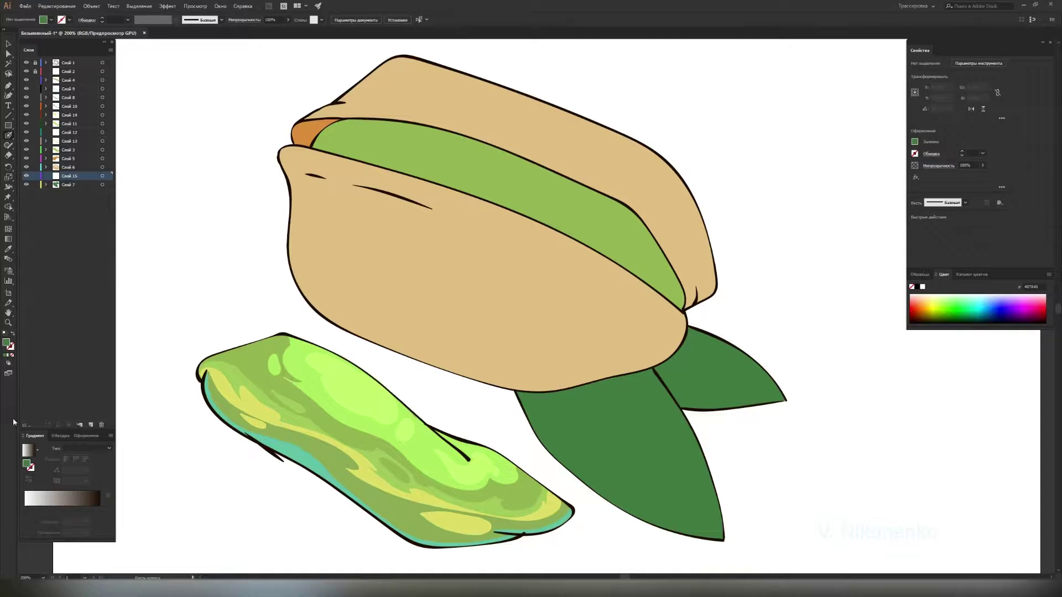
- Paint light-green patches across the lower leaf
{"action": "left_click", "coordinate": [874, 380]}
{"action": "left_click_drag", "start_coordinate": [719, 533], "coordinate": [639, 421]}
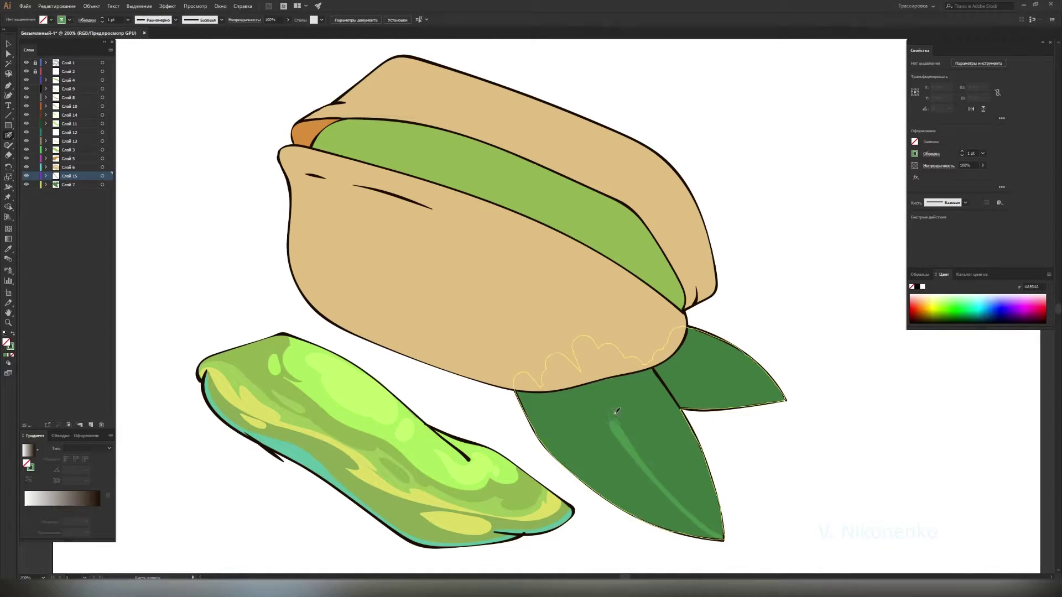
{"action": "left_click_drag", "start_coordinate": [680, 426], "coordinate": [713, 525]}
{"action": "mouse_move", "coordinate": [545, 420]}
{"action": "left_mouse_down"}
{"action": "mouse_move", "coordinate": [624, 444]}
{"action": "mouse_move", "coordinate": [595, 480]}
{"action": "left_mouse_up"}
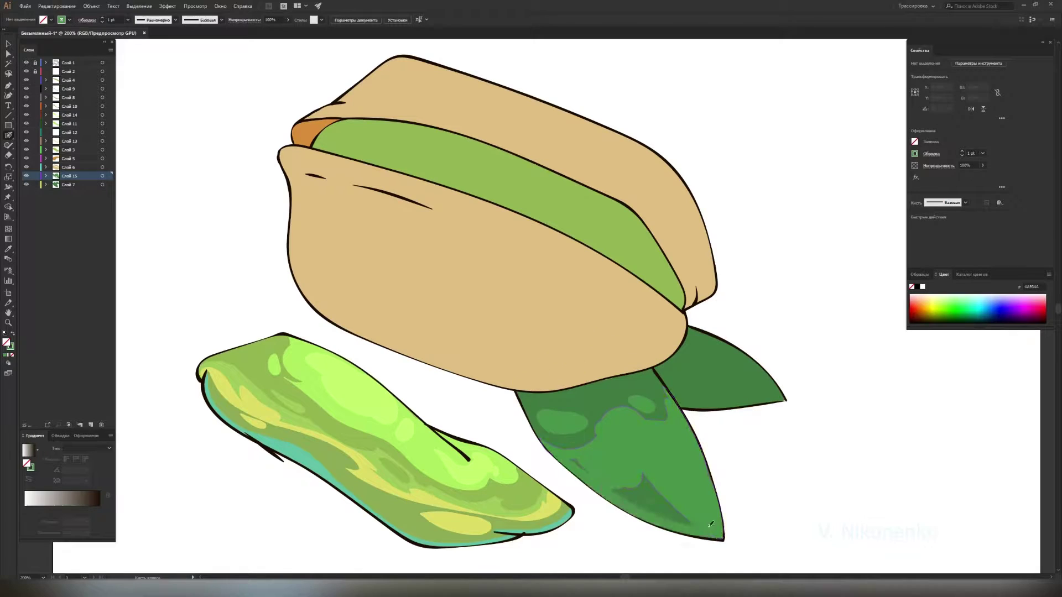
{"action": "left_click_drag", "start_coordinate": [711, 523], "coordinate": [651, 422]}
- On a new layer, add lighter-green patches along the lower leaf's edge and middle
{"action": "key", "text": "ctrl+shift+a"}
{"action": "key", "text": "ctrl+l"}
{"action": "double_click", "coordinate": [6, 342]}
{"action": "left_click", "coordinate": [876, 379]}
{"action": "mouse_move", "coordinate": [656, 517]}
{"action": "left_mouse_down"}
{"action": "mouse_move", "coordinate": [717, 506]}
{"action": "mouse_move", "coordinate": [683, 510]}
{"action": "left_mouse_up"}
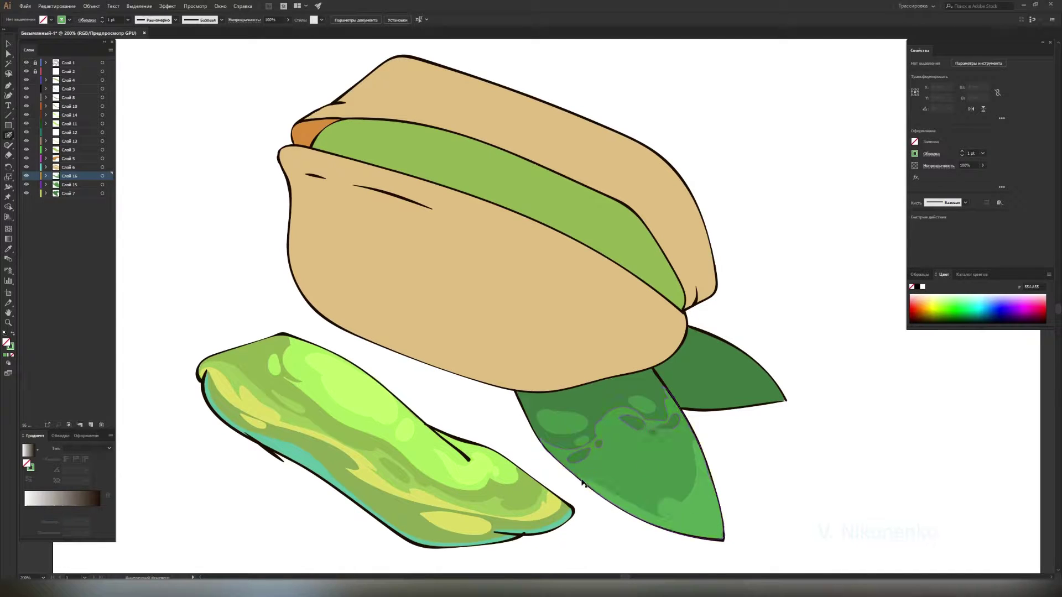
{"action": "left_click_drag", "start_coordinate": [582, 483], "coordinate": [586, 479]}
{"action": "left_click_drag", "start_coordinate": [679, 455], "coordinate": [632, 470]}
- Paint lighter-green patches on the upper-right leaf
{"action": "left_click", "coordinate": [729, 356], "text": "ctrl"}
{"action": "mouse_move", "coordinate": [721, 345]}
{"action": "left_mouse_down"}
{"action": "mouse_move", "coordinate": [768, 382]}
{"action": "mouse_move", "coordinate": [690, 399]}
{"action": "left_mouse_up"}
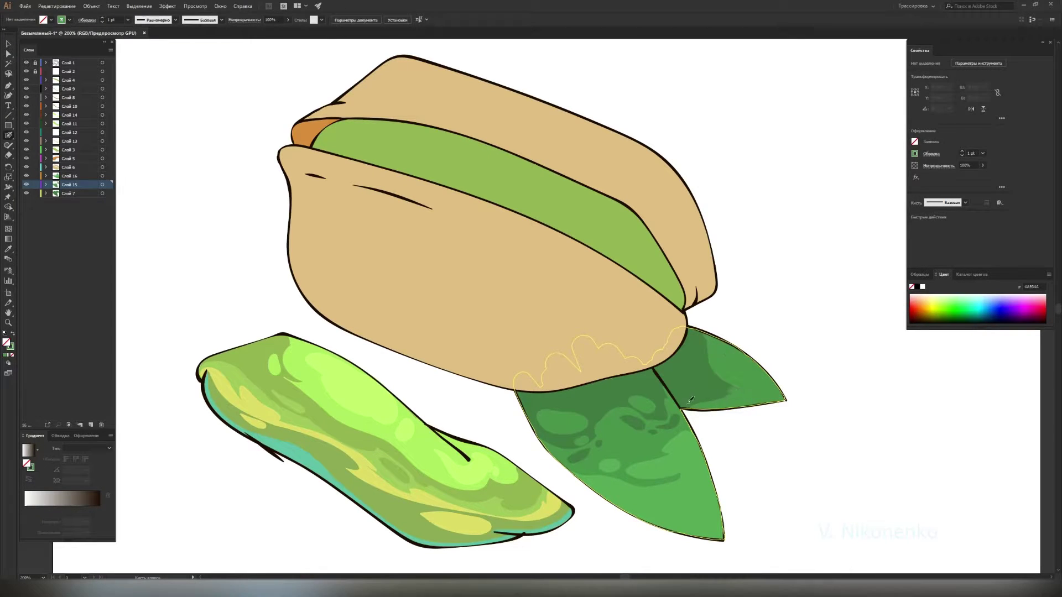
{"action": "left_click", "coordinate": [708, 364], "text": "ctrl"}
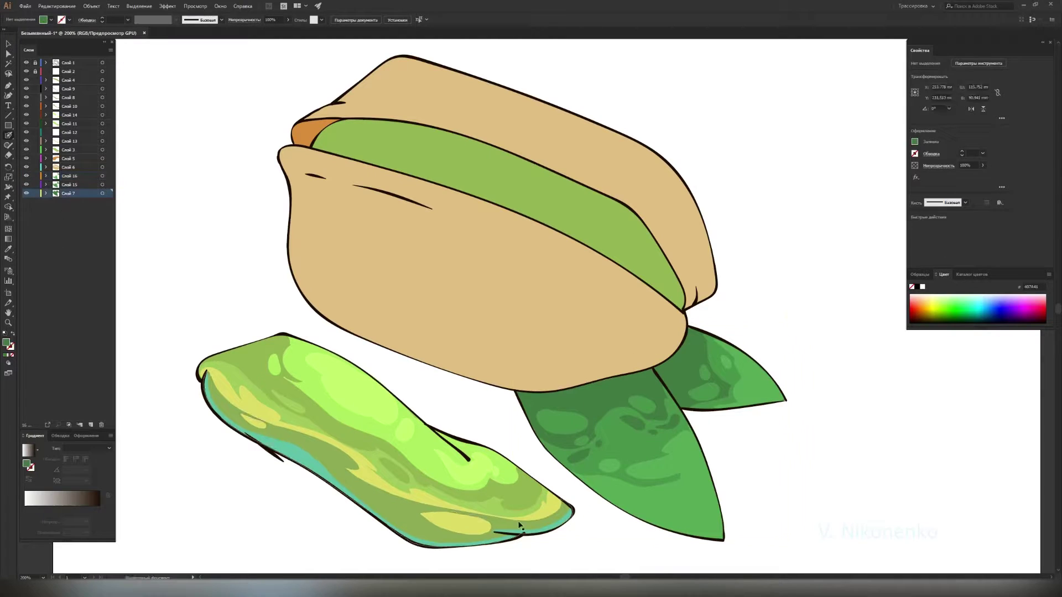
{"action": "left_click", "coordinate": [597, 400], "text": "ctrl"}
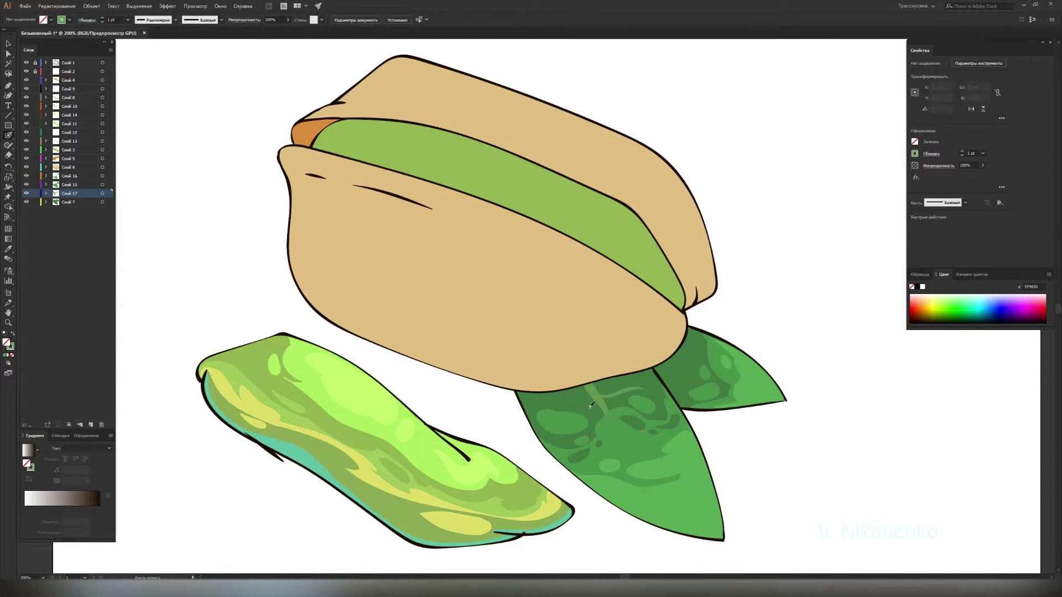
- Draw a pale 7BA854 vein on the lower leaf on a new layer
{"action": "key", "text": "ctrl+l"}
{"action": "double_click", "coordinate": [7, 342]}
{"action": "type", "text": "7BA854"}
{"action": "key", "text": "Return"}
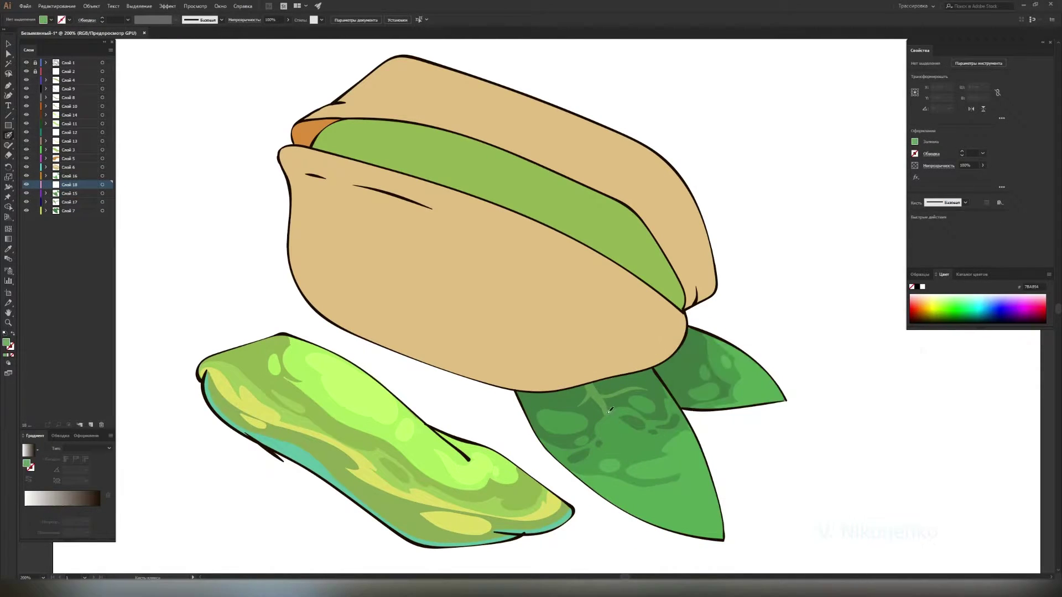
{"action": "left_click_drag", "start_coordinate": [613, 422], "coordinate": [625, 434]}
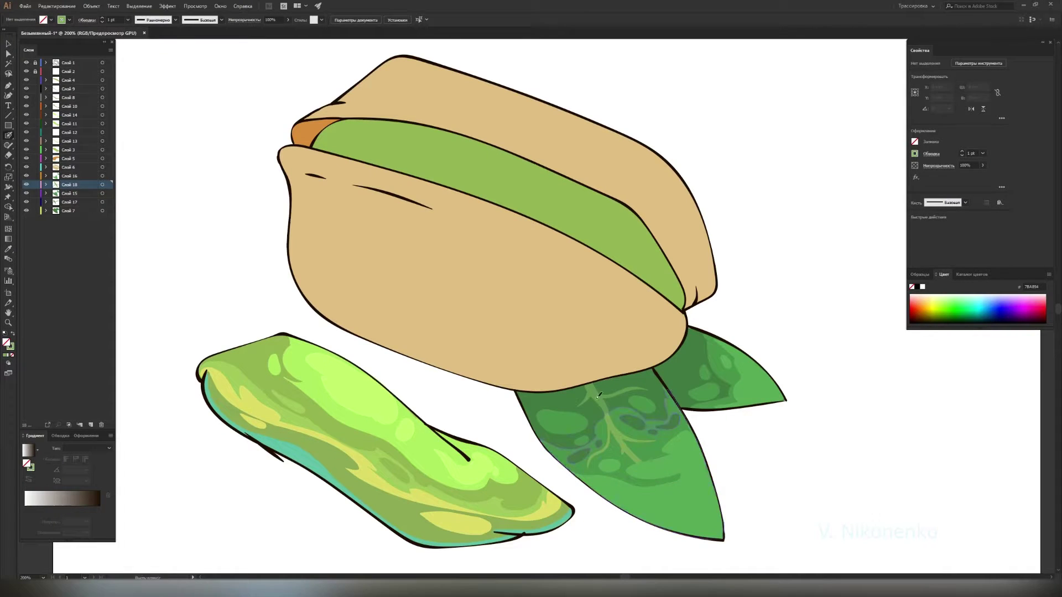
- Add lighter 61C561 vein strokes on another new layer
{"action": "key", "text": "ctrl+l"}
{"action": "double_click", "coordinate": [10, 346]}
{"action": "type", "text": "61C561"}
{"action": "key", "text": "Return"}
{"action": "left_click_drag", "start_coordinate": [639, 463], "coordinate": [655, 471]}
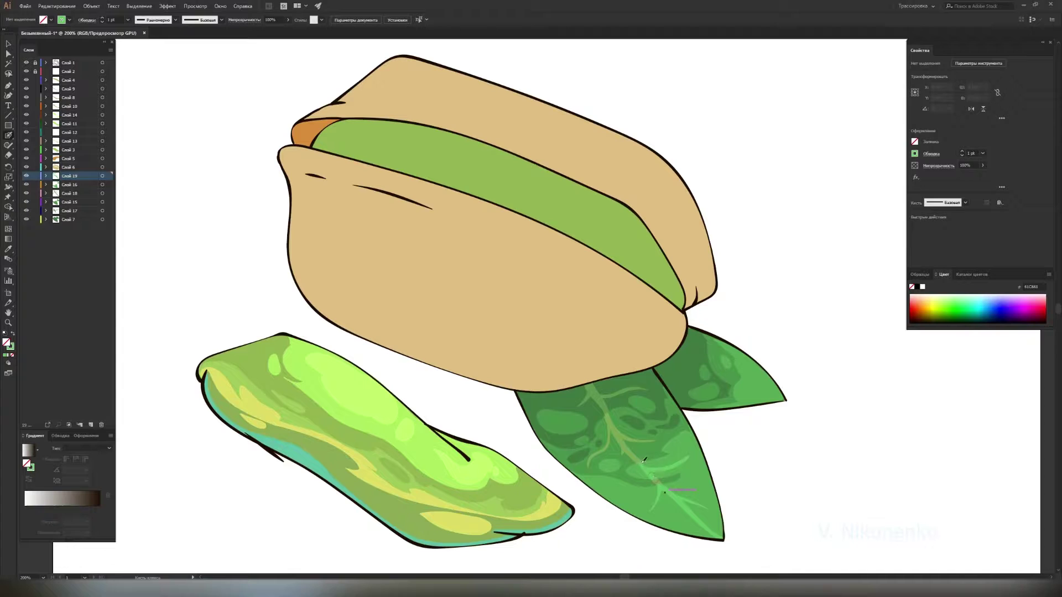
- Select the darker and lighter vein strokes and the leaf group to check them
{"action": "left_click", "coordinate": [713, 420], "text": "ctrl"}
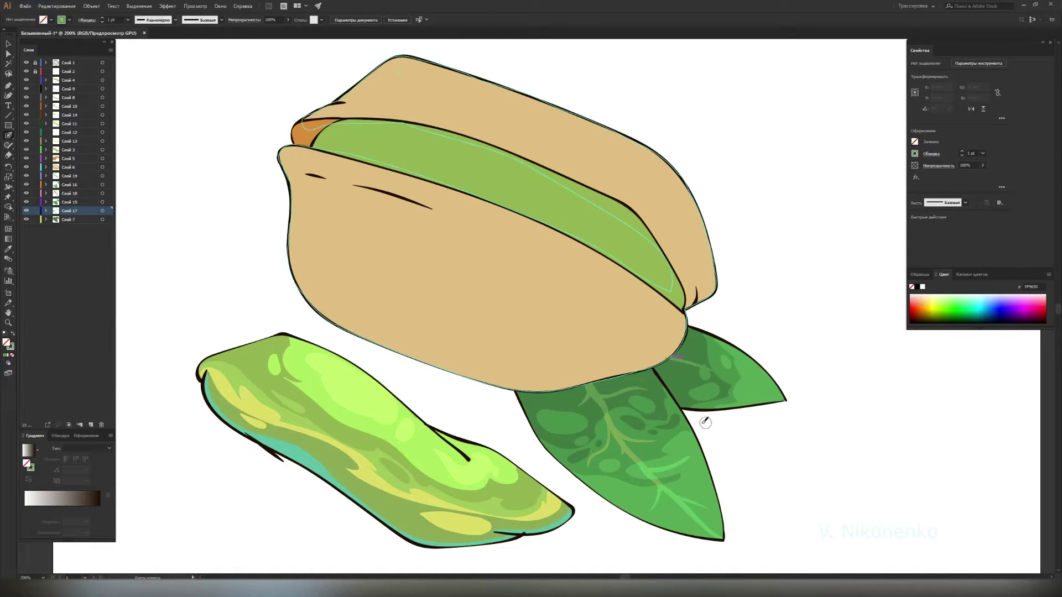
{"action": "left_click", "coordinate": [744, 378], "text": "ctrl"}
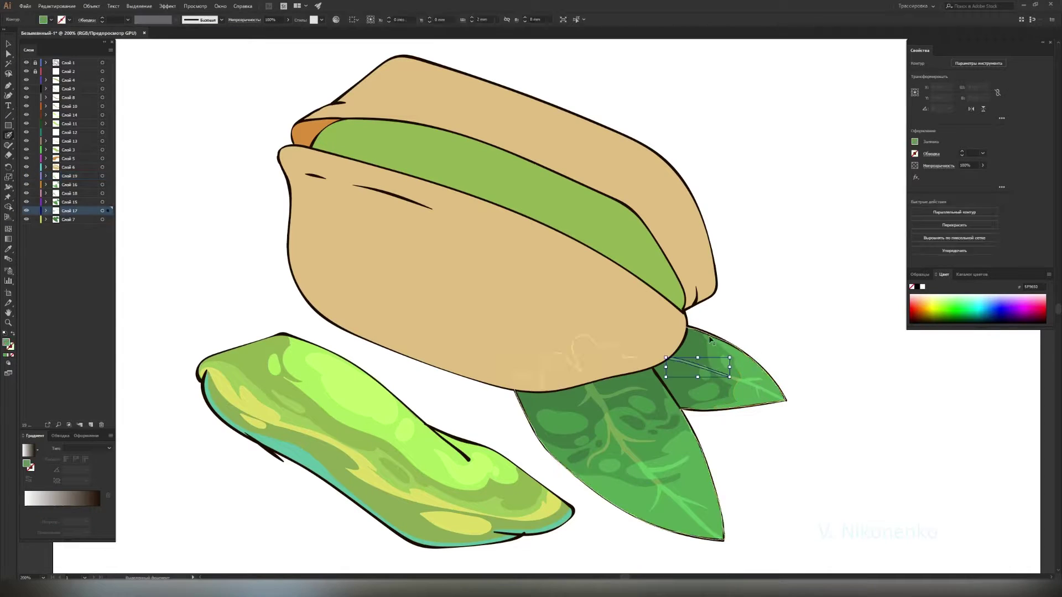
{"action": "left_click", "coordinate": [705, 368], "text": "ctrl"}
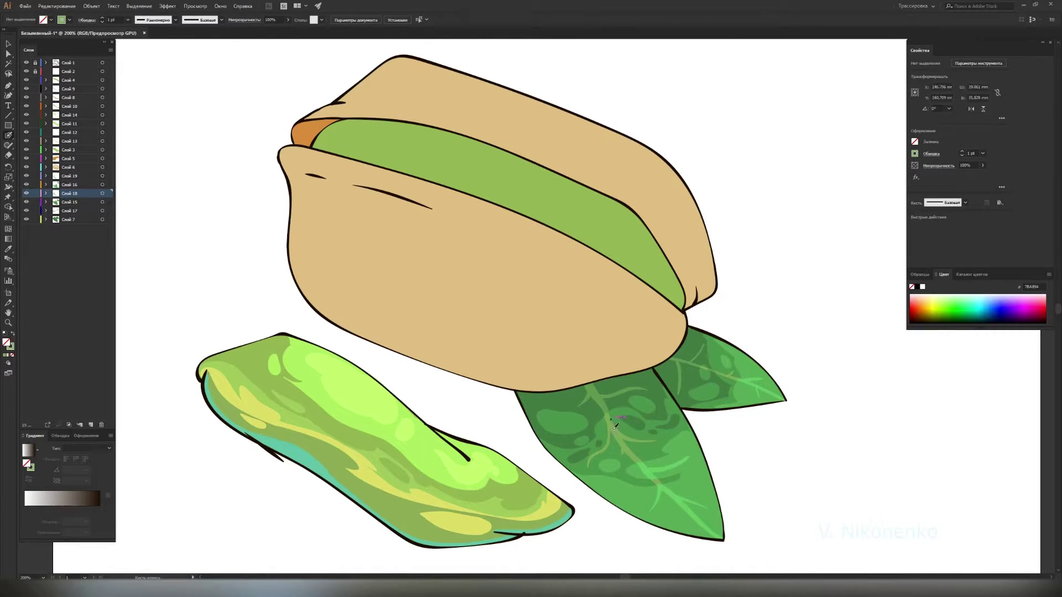
{"action": "left_click", "coordinate": [563, 360], "text": "ctrl"}
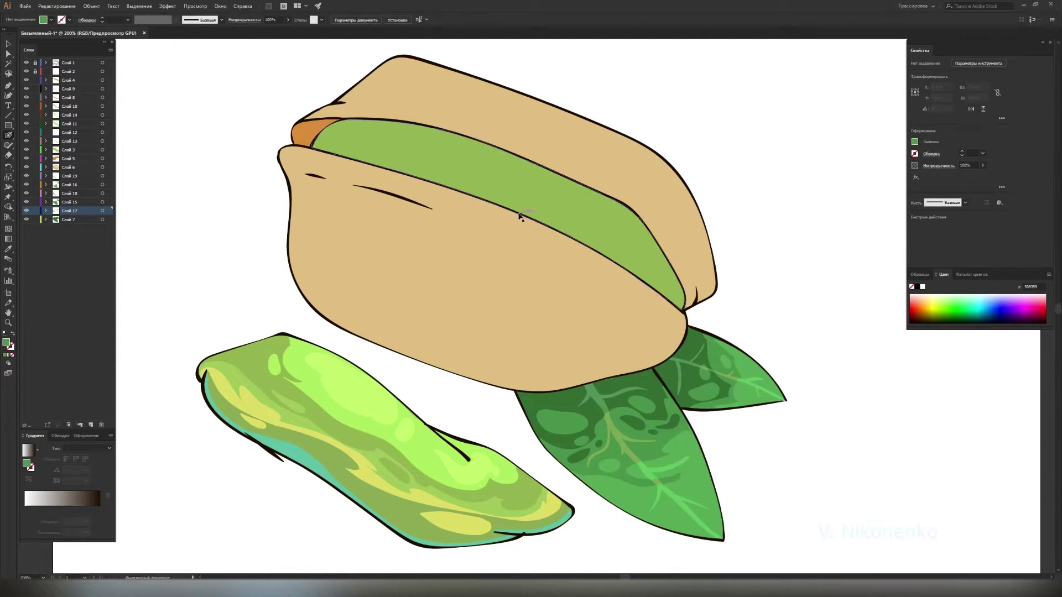
- On a new layer, paint 7A933E dark green shading along the kernel's upper edge
{"action": "left_click", "coordinate": [469, 176], "text": "ctrl"}
{"action": "left_click", "coordinate": [91, 424]}
{"action": "double_click", "coordinate": [6, 342]}
{"action": "key", "text": "Return"}
{"action": "key", "text": "shift+b"}
{"action": "mouse_move", "coordinate": [427, 128]}
{"action": "left_mouse_down"}
{"action": "mouse_move", "coordinate": [521, 159]}
{"action": "mouse_move", "coordinate": [647, 229]}
{"action": "left_mouse_up"}
{"action": "key", "text": "shift+x"}
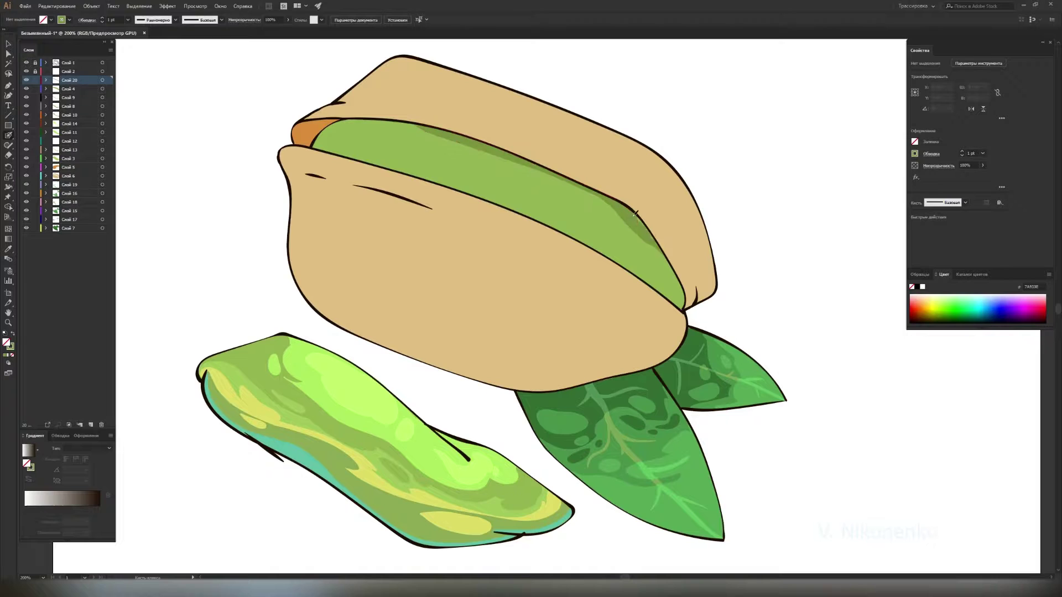
{"action": "key", "text": "shift+x"}
- Extend the dark band along the kernel's top and left edge, erasing a stray stretch
{"action": "left_click_drag", "start_coordinate": [341, 118], "coordinate": [625, 215]}
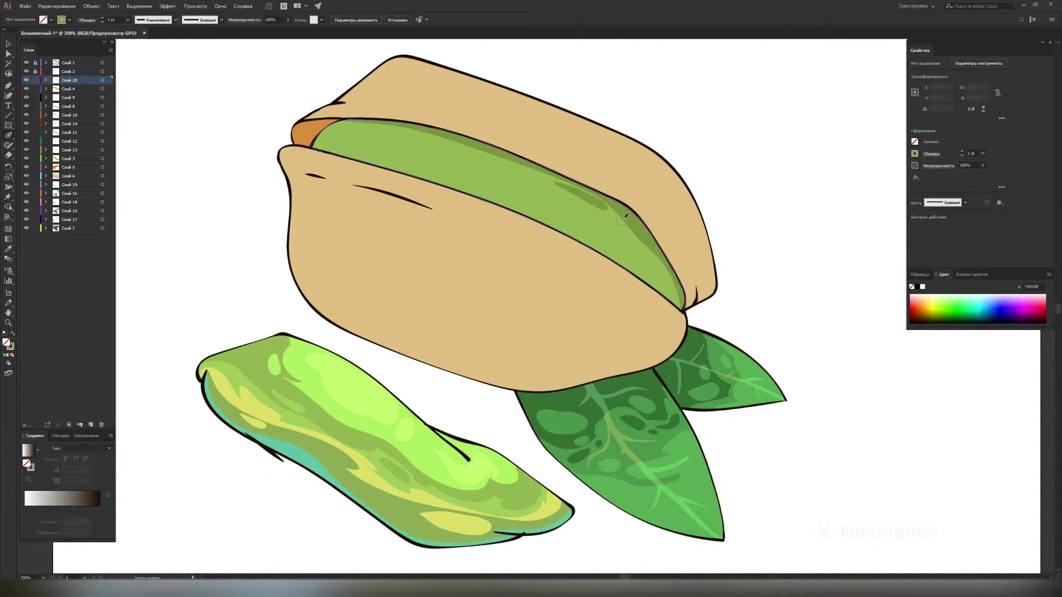
{"action": "left_click_drag", "start_coordinate": [523, 166], "coordinate": [628, 206]}
{"action": "key", "text": "ctrl+z"}
{"action": "left_click_drag", "start_coordinate": [481, 155], "coordinate": [551, 166]}
{"action": "left_click_drag", "start_coordinate": [617, 265], "coordinate": [682, 301]}
{"action": "key", "text": "shift+x"}
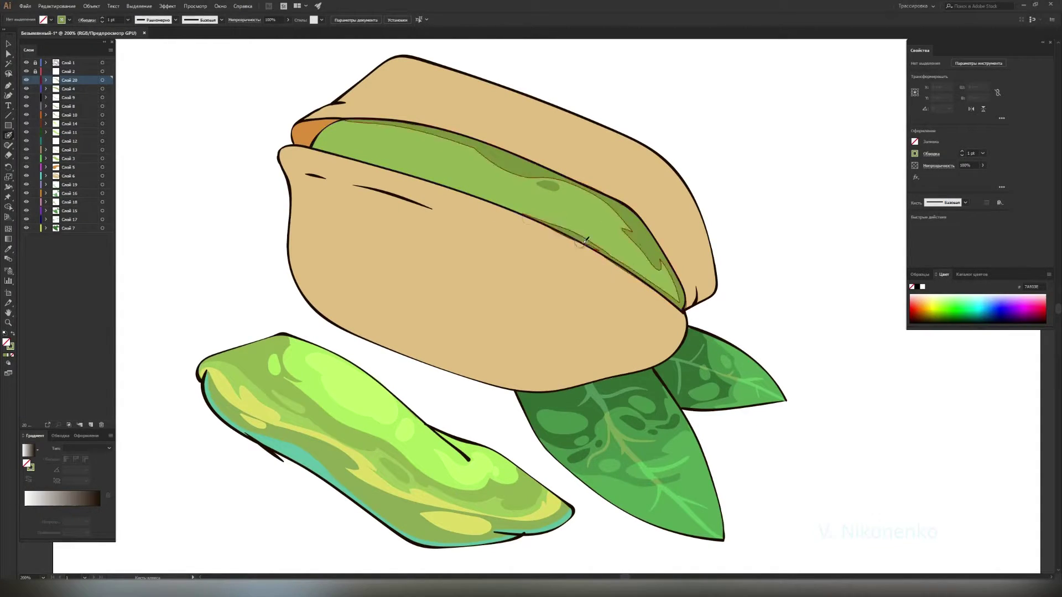
{"action": "left_click_drag", "start_coordinate": [340, 156], "coordinate": [447, 181]}
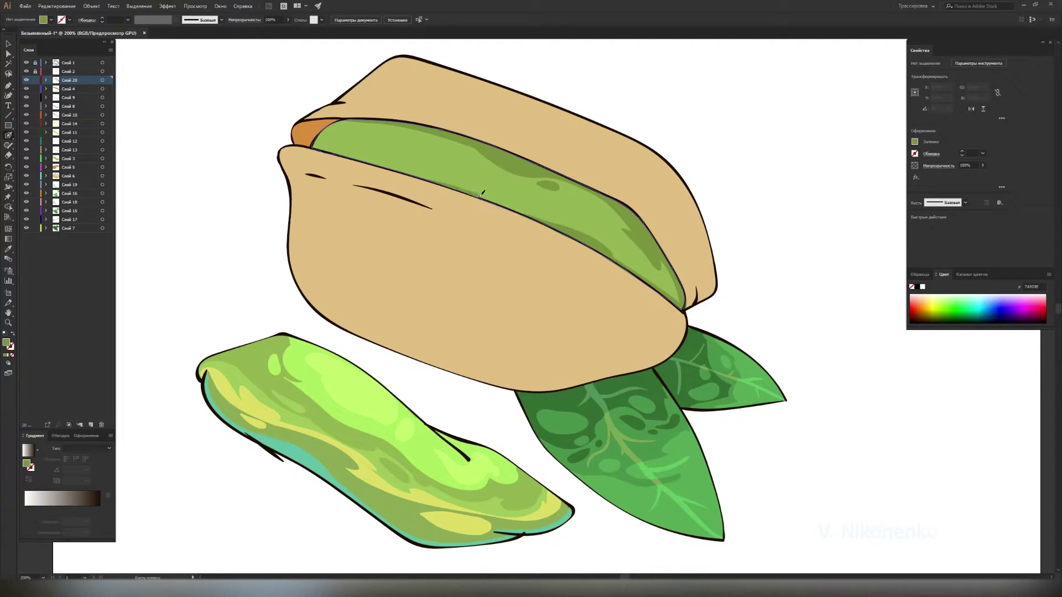
- On a new layer, paint ACD152 light-green highlights across the kernel
{"action": "key", "text": "ctrl+l"}
{"action": "key", "text": "Return"}
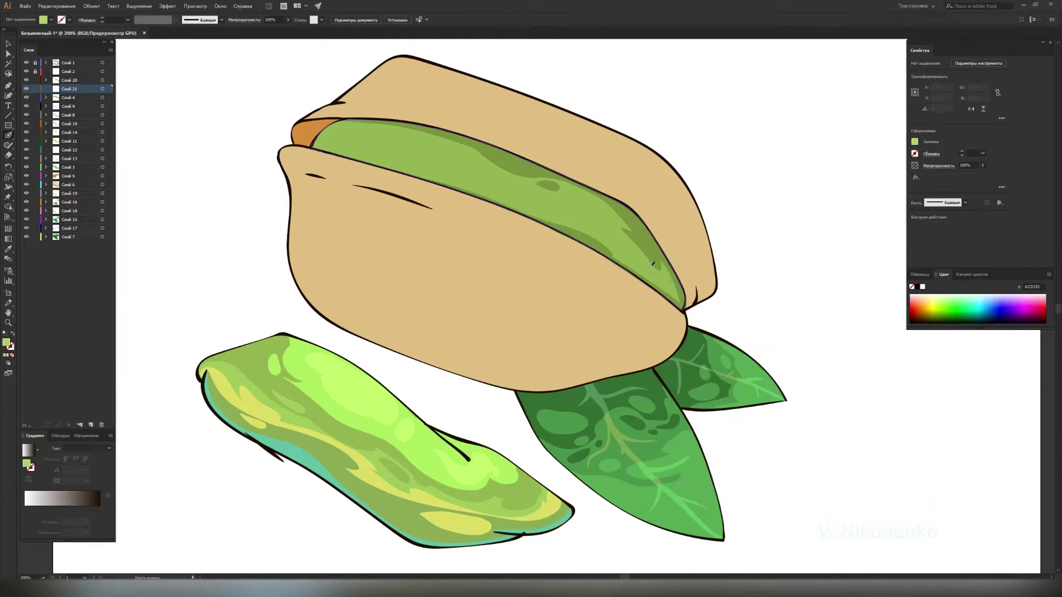
{"action": "left_click_drag", "start_coordinate": [534, 196], "coordinate": [619, 237]}
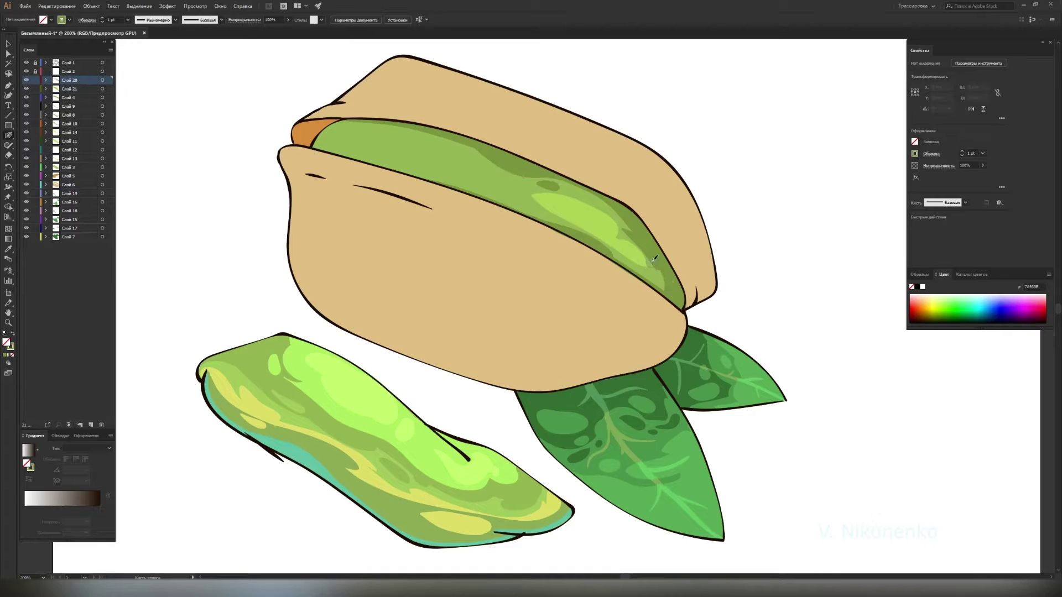
{"action": "left_click_drag", "start_coordinate": [355, 140], "coordinate": [554, 196]}
{"action": "left_click_drag", "start_coordinate": [614, 235], "coordinate": [354, 139]}
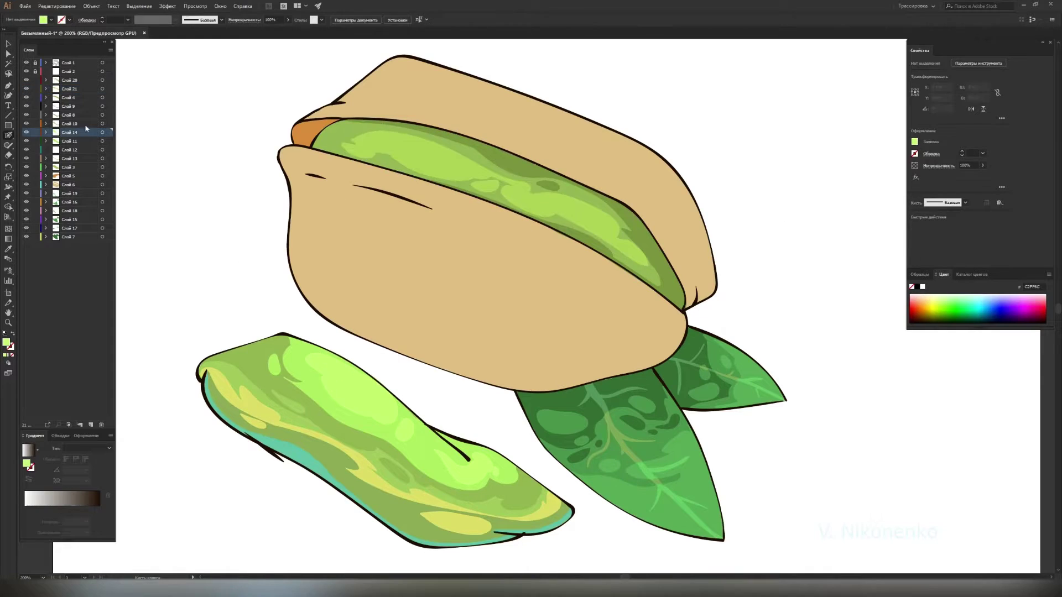
{"action": "left_click_drag", "start_coordinate": [641, 260], "coordinate": [414, 145]}
- Select the small and large dark-green shading shapes on the kernel
{"action": "key", "text": "shift+x"}
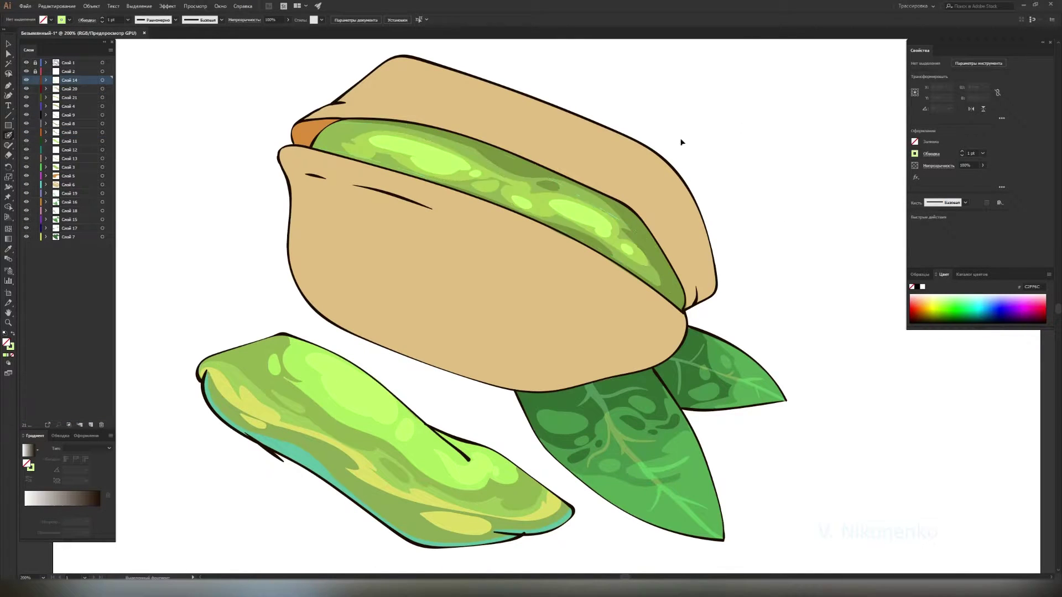
{"action": "key", "text": "shift+b"}
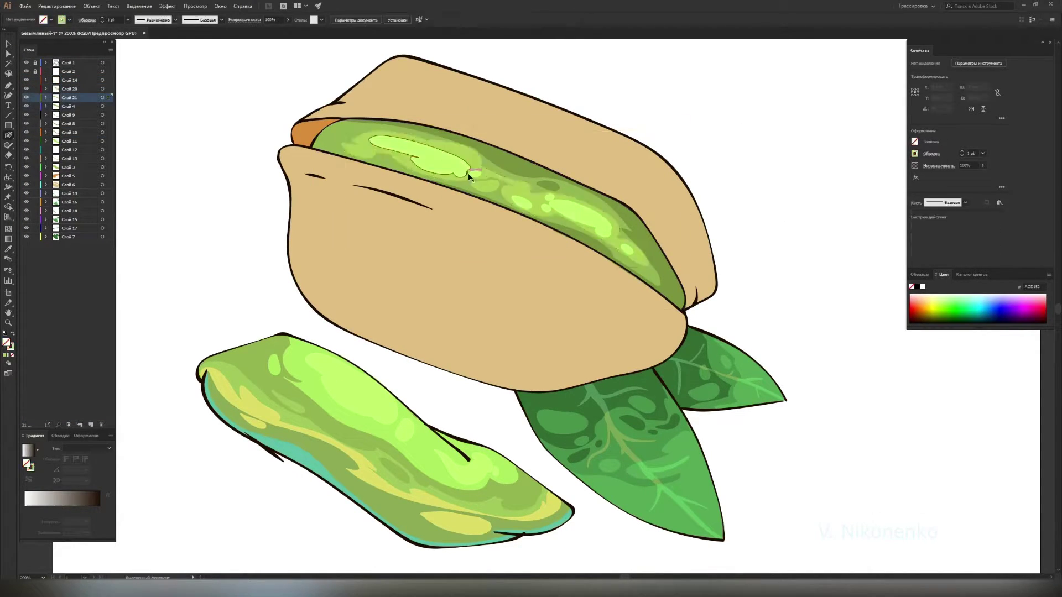
{"action": "key", "text": "v"}
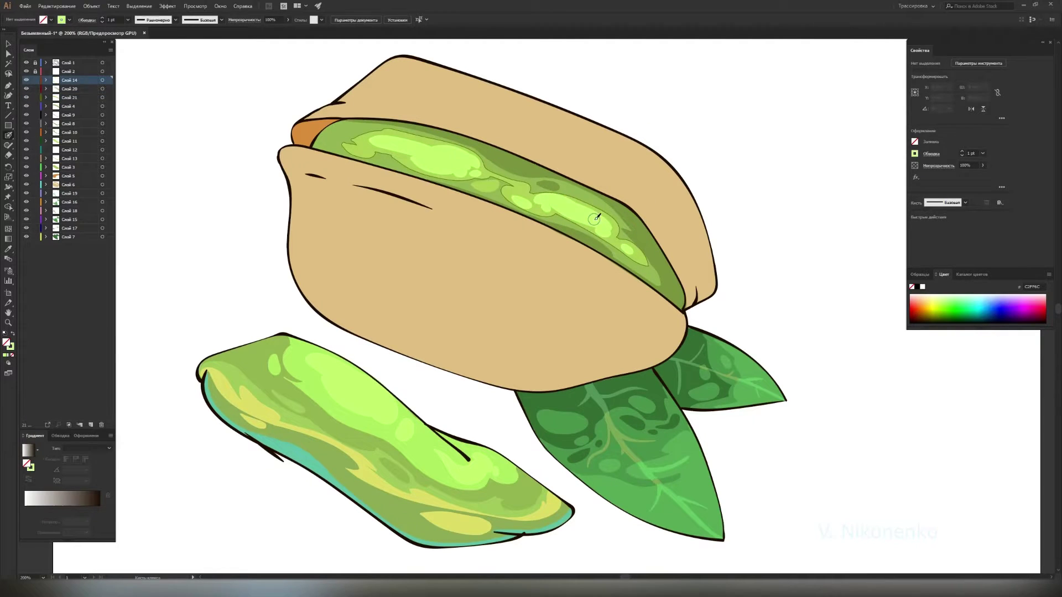
{"action": "left_click", "coordinate": [562, 188]}
{"action": "left_click", "coordinate": [523, 171]}
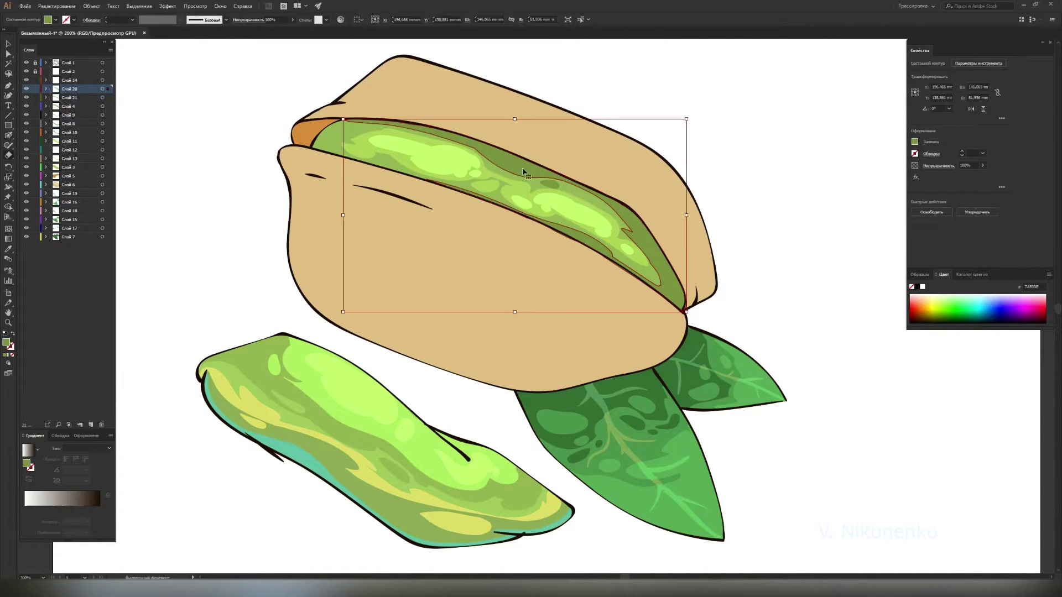
{"action": "key", "text": "ctrl+shift+a"}
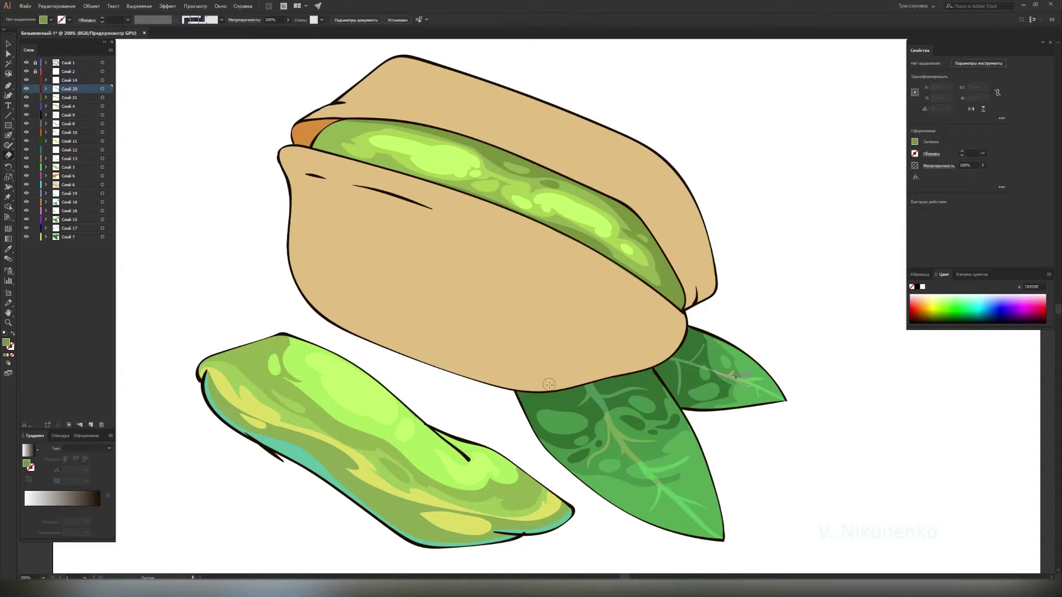
- Move layer Слой 9 above Слой 20 and paint a teal 5FC1A5 band along the shell's bottom
{"action": "left_click_drag", "start_coordinate": [8, 135], "coordinate": [54, 149]}
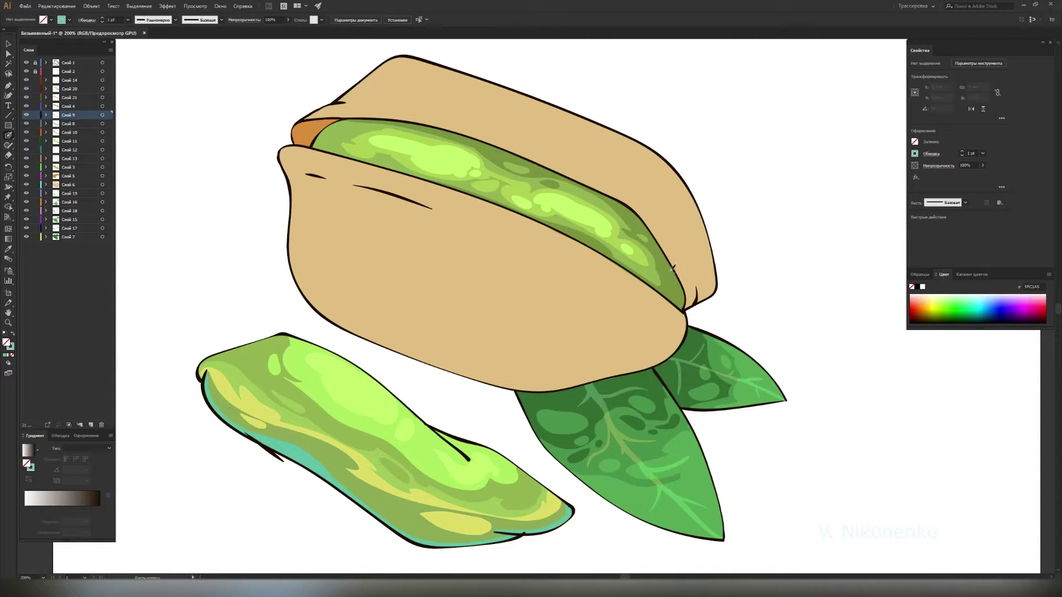
{"action": "left_click_drag", "start_coordinate": [69, 114], "coordinate": [69, 88]}
{"action": "mouse_move", "coordinate": [673, 270]}
{"action": "left_mouse_down"}
{"action": "mouse_move", "coordinate": [684, 302]}
{"action": "mouse_move", "coordinate": [713, 266]}
{"action": "left_mouse_up"}
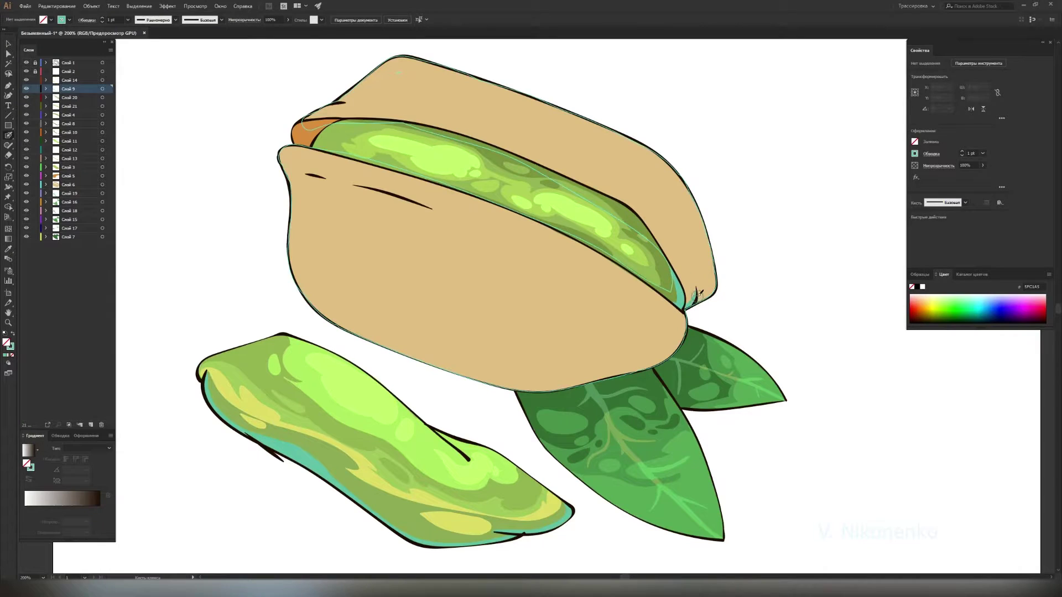
{"action": "left_click_drag", "start_coordinate": [585, 382], "coordinate": [506, 387]}
{"action": "left_click_drag", "start_coordinate": [331, 312], "coordinate": [650, 359]}
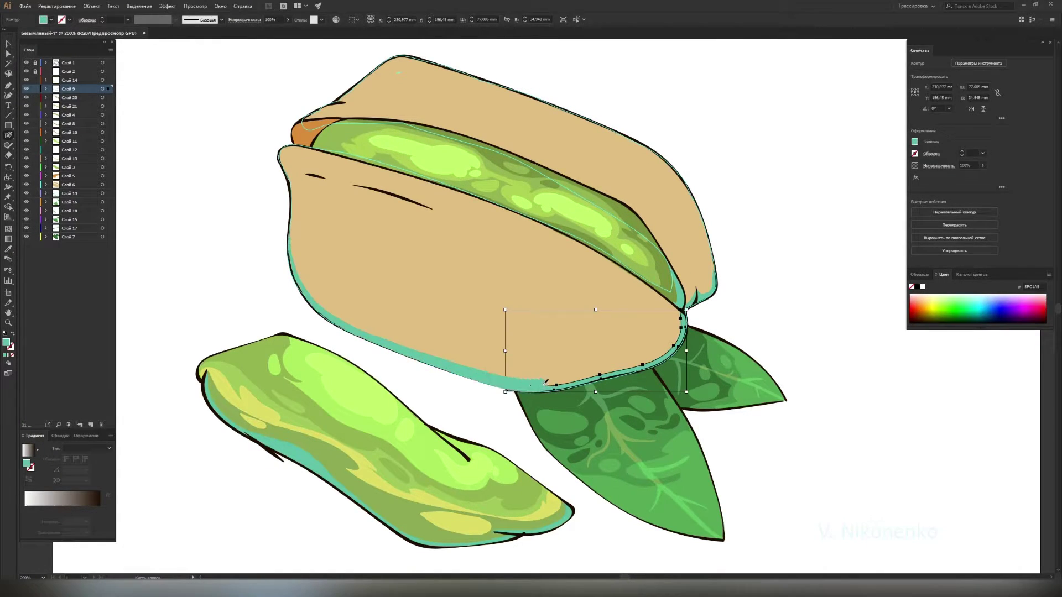
{"action": "left_click_drag", "start_coordinate": [573, 382], "coordinate": [650, 368]}
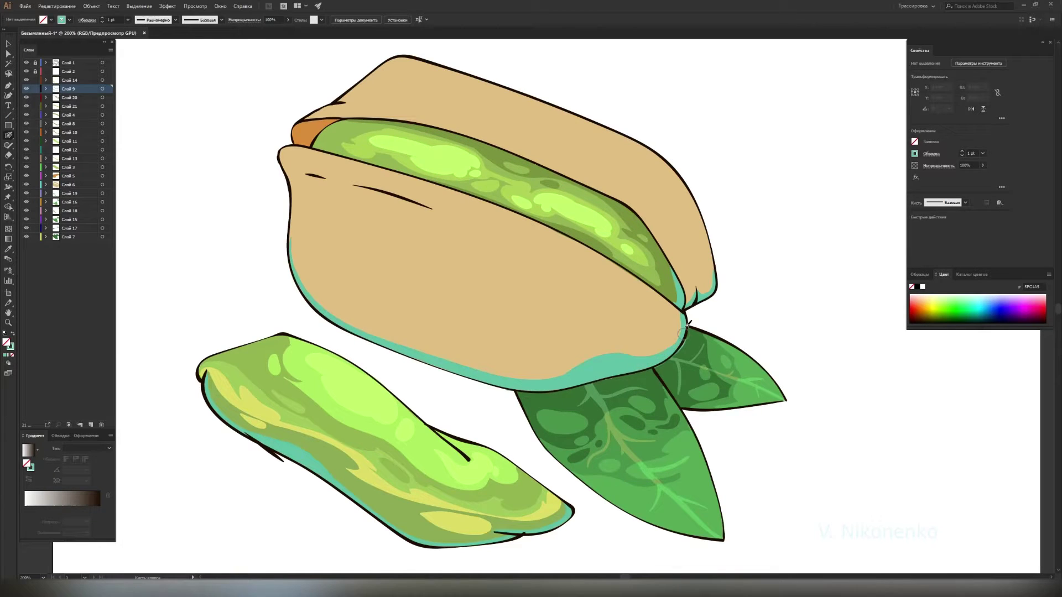
- Add two teal streaks and run the teal edge up the shell's left side
{"action": "left_click_drag", "start_coordinate": [477, 365], "coordinate": [519, 370]}
{"action": "left_click_drag", "start_coordinate": [412, 316], "coordinate": [519, 345]}
{"action": "mouse_move", "coordinate": [294, 241]}
{"action": "left_mouse_down"}
{"action": "mouse_move", "coordinate": [283, 166]}
{"action": "mouse_move", "coordinate": [344, 182]}
{"action": "left_mouse_up"}
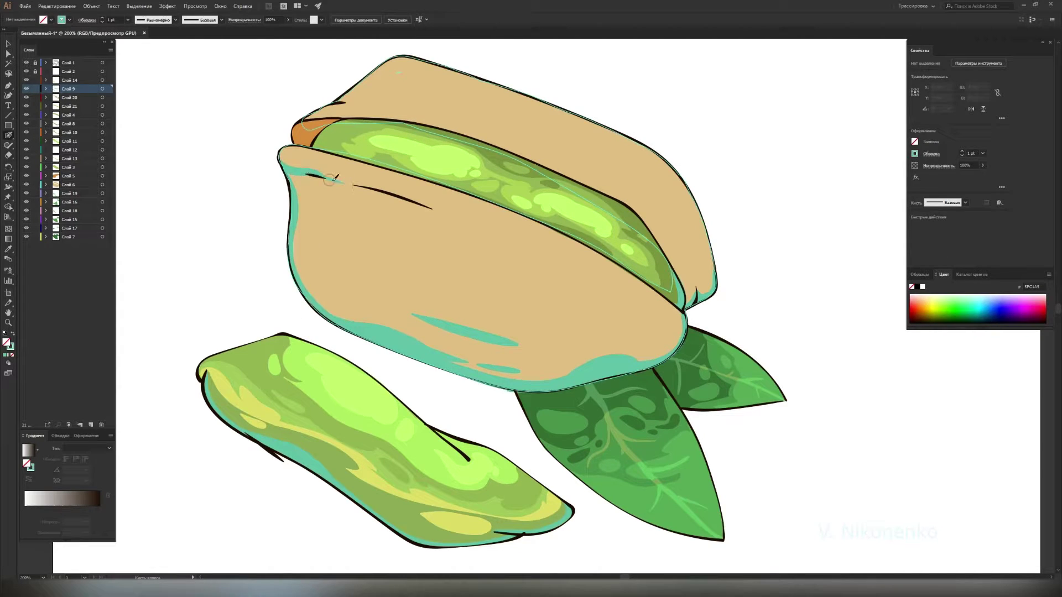
- Add a new layer and pick a darker tan shading colour
{"action": "key", "text": "shift+x"}
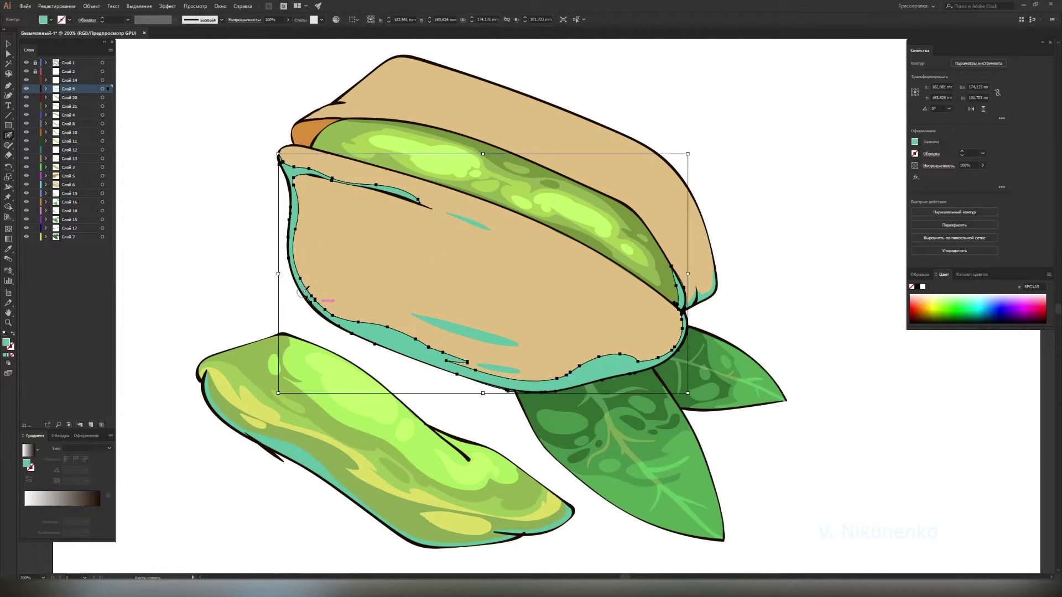
{"action": "left_click", "coordinate": [90, 425]}
{"action": "double_click", "coordinate": [10, 346]}
{"action": "left_click", "coordinate": [882, 375]}
- Paint darker tan shading along the shell's left edge, lower half and right edge
{"action": "mouse_move", "coordinate": [299, 233]}
{"action": "left_mouse_down"}
{"action": "mouse_move", "coordinate": [448, 352]}
{"action": "mouse_move", "coordinate": [683, 332]}
{"action": "left_mouse_up"}
{"action": "left_click_drag", "start_coordinate": [619, 352], "coordinate": [395, 310]}
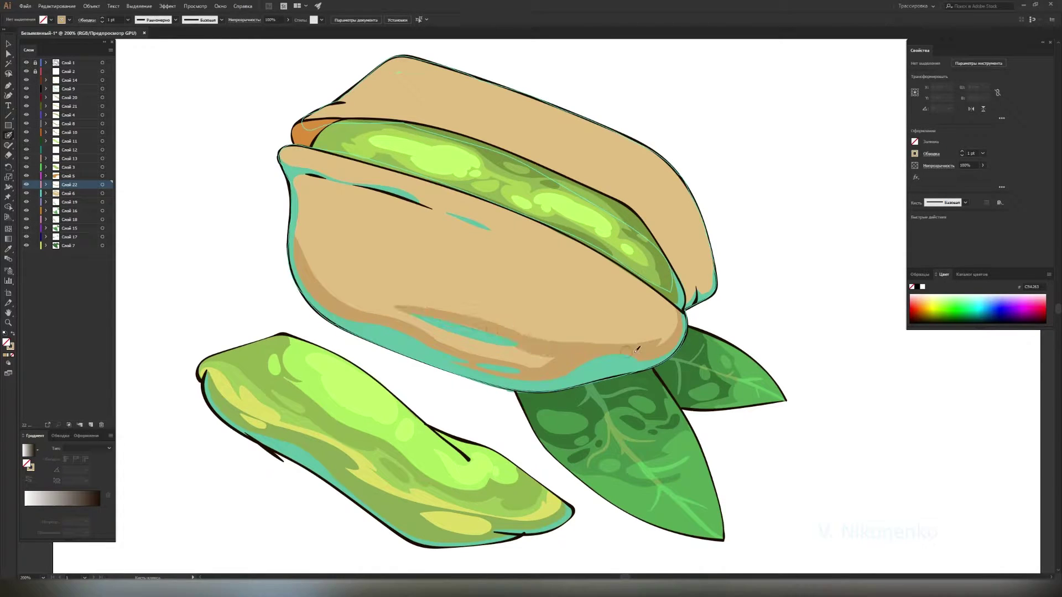
{"action": "left_click_drag", "start_coordinate": [470, 318], "coordinate": [578, 335]}
{"action": "left_click_drag", "start_coordinate": [319, 277], "coordinate": [297, 200]}
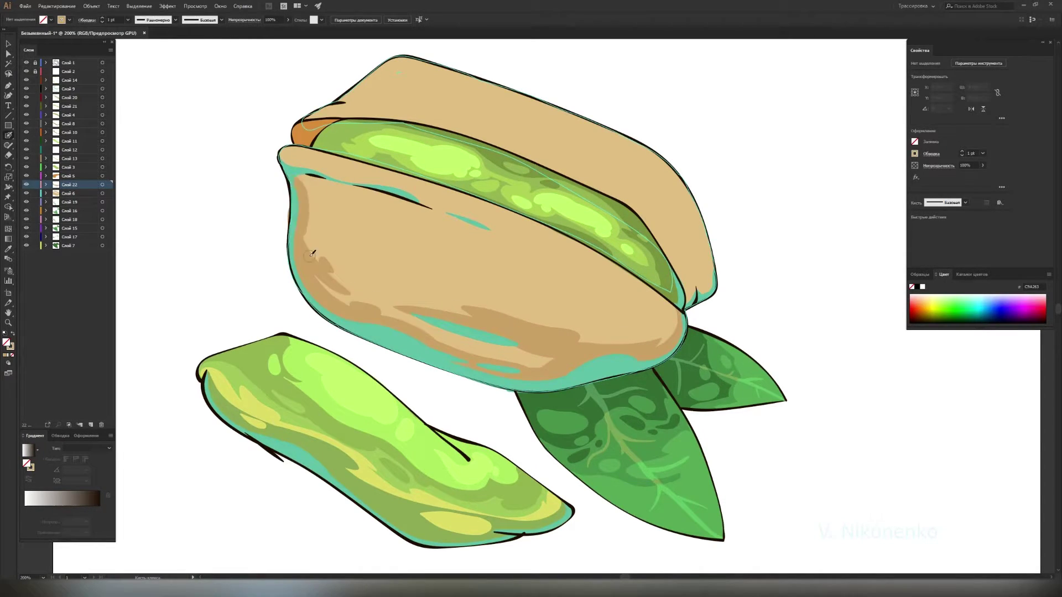
{"action": "left_click_drag", "start_coordinate": [313, 253], "coordinate": [341, 273]}
{"action": "left_click_drag", "start_coordinate": [340, 188], "coordinate": [365, 243]}
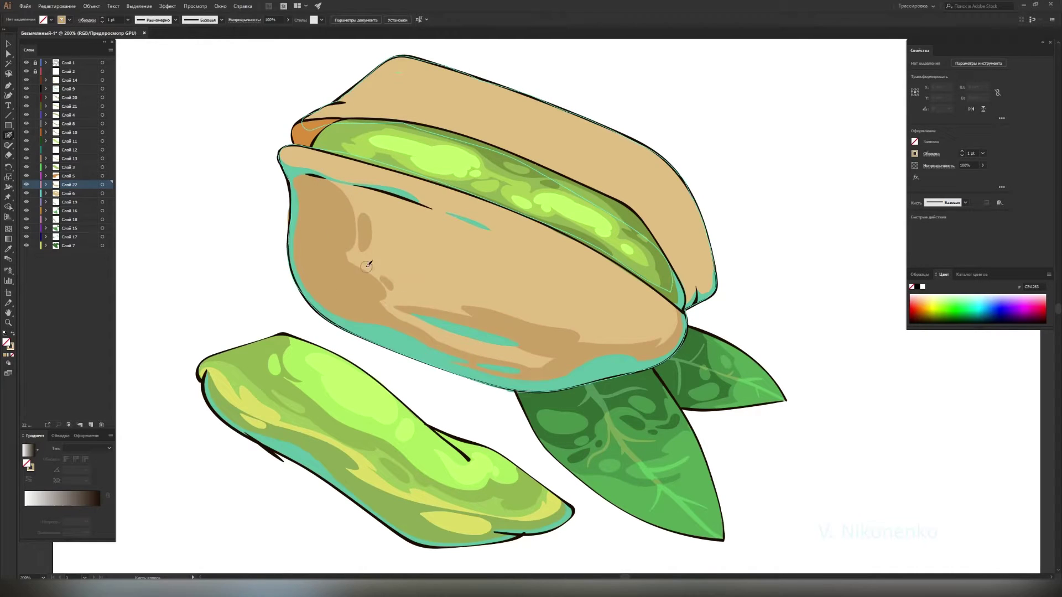
{"action": "left_click_drag", "start_coordinate": [661, 325], "coordinate": [669, 303]}
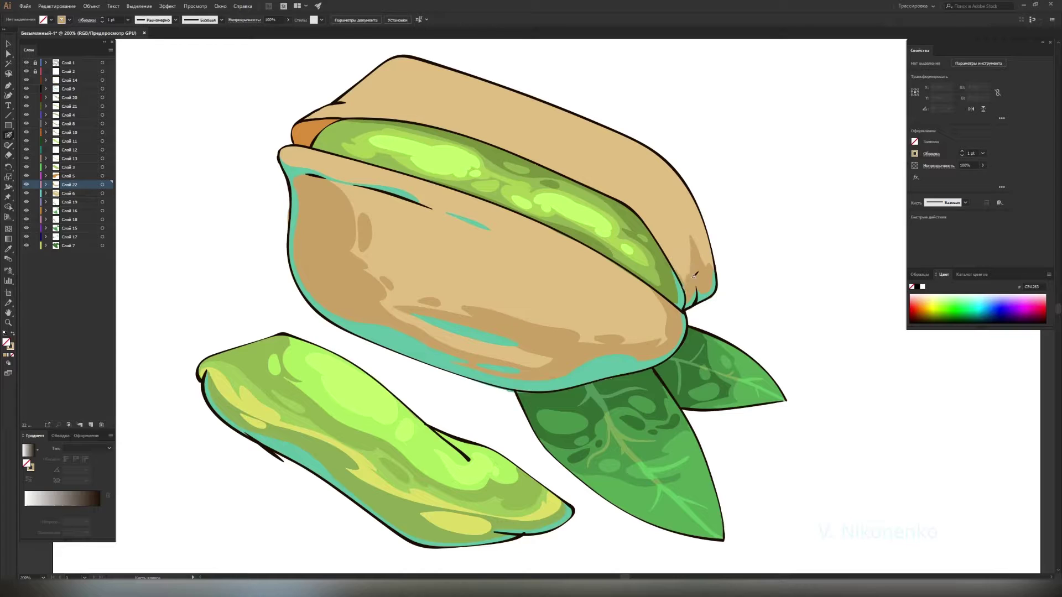
- Shade the top shell and its right end and upper-left edge in darker tan
{"action": "left_click_drag", "start_coordinate": [691, 254], "coordinate": [344, 100]}
{"action": "left_click_drag", "start_coordinate": [667, 202], "coordinate": [717, 280]}
{"action": "key", "text": "ctrl+z"}
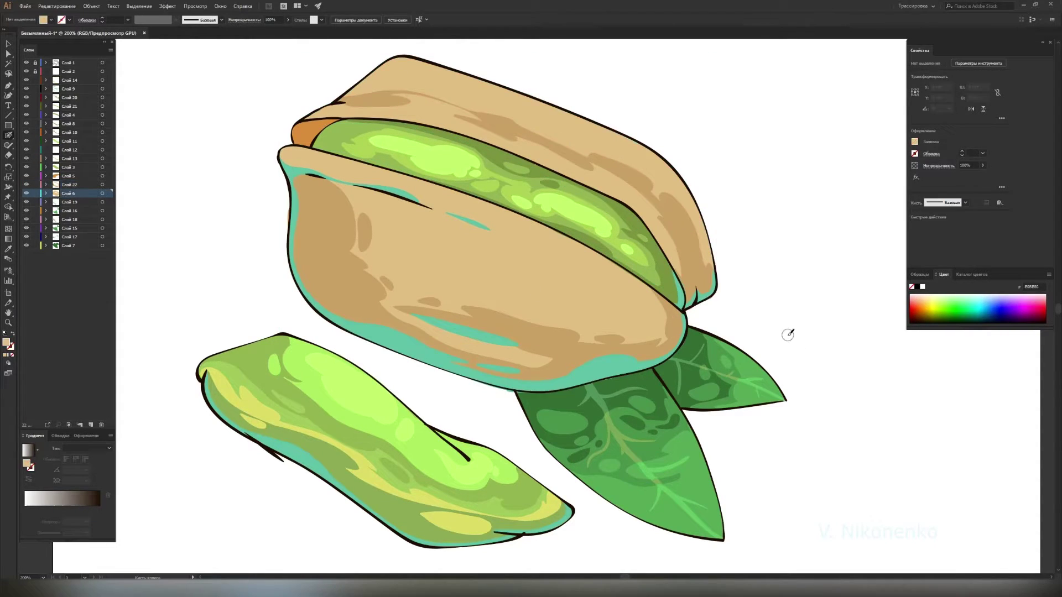
{"action": "key", "text": "ctrl+shift+z"}
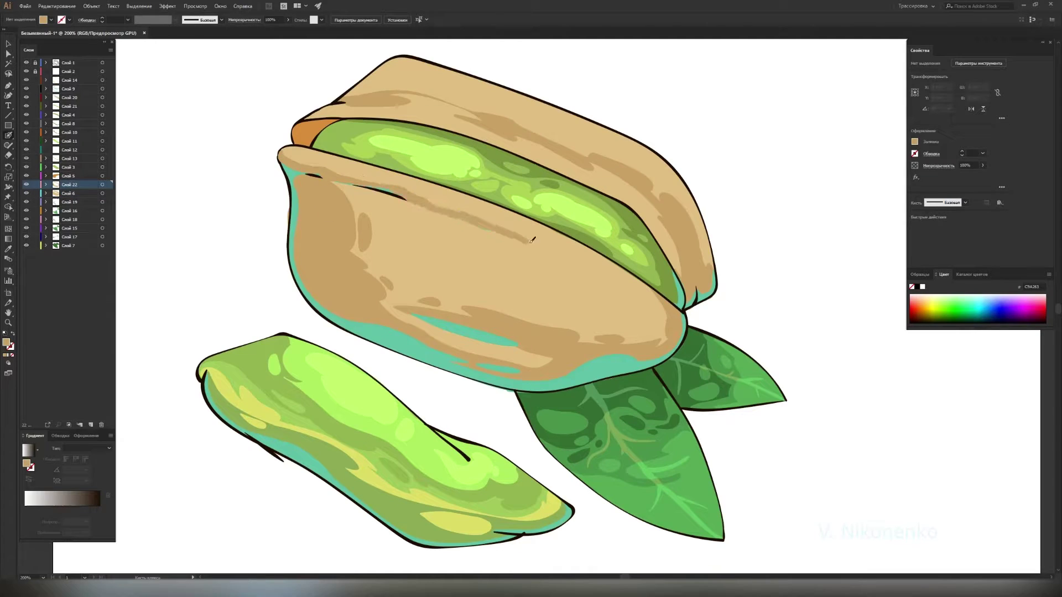
{"action": "key", "text": "shift+x"}
{"action": "key", "text": "shift+b"}
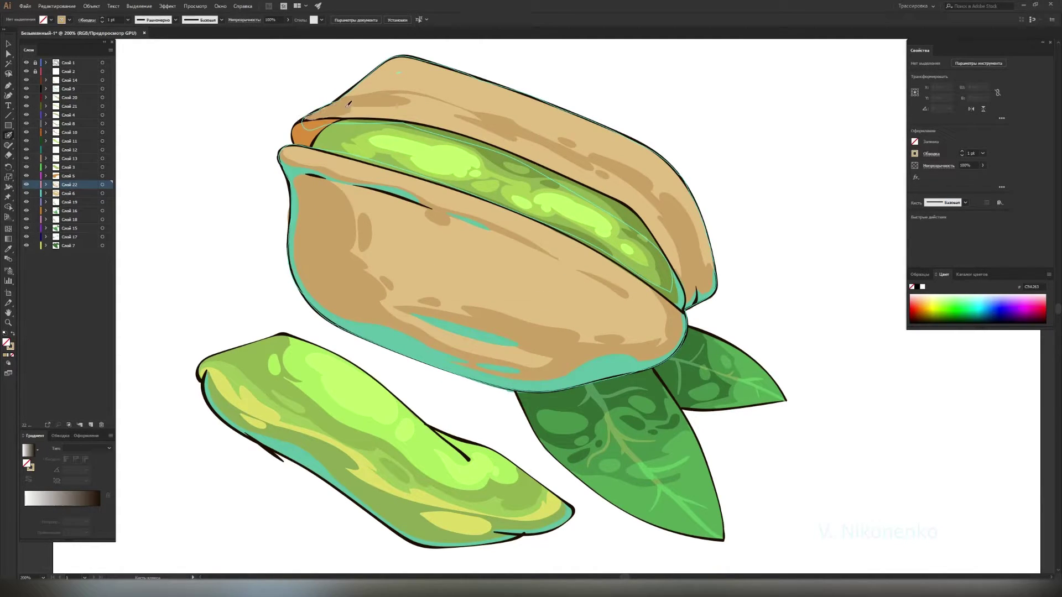
{"action": "left_click_drag", "start_coordinate": [348, 104], "coordinate": [406, 58]}
{"action": "left_click", "coordinate": [393, 109], "text": "ctrl"}
- On base layer Слой 6, paint lighter tan EACF86 highlights across the shell
{"action": "left_click", "coordinate": [196, 262], "text": "ctrl"}
{"action": "double_click", "coordinate": [6, 342]}
{"action": "left_click", "coordinate": [728, 384]}
{"action": "key", "text": "Return"}
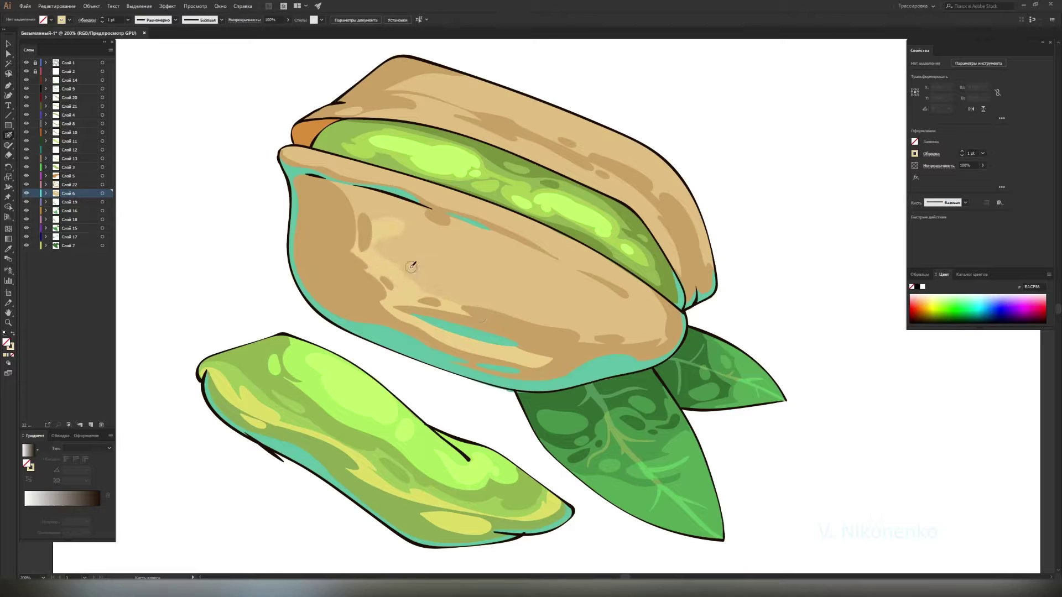
{"action": "left_click_drag", "start_coordinate": [410, 225], "coordinate": [416, 244]}
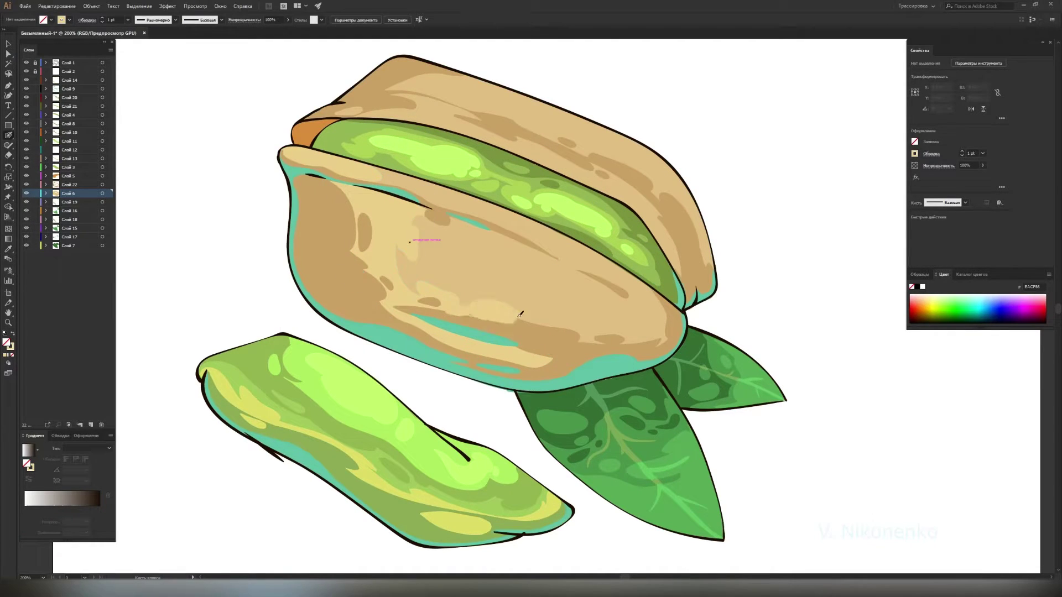
{"action": "left_click_drag", "start_coordinate": [473, 310], "coordinate": [659, 317]}
{"action": "left_click_drag", "start_coordinate": [547, 148], "coordinate": [674, 215]}
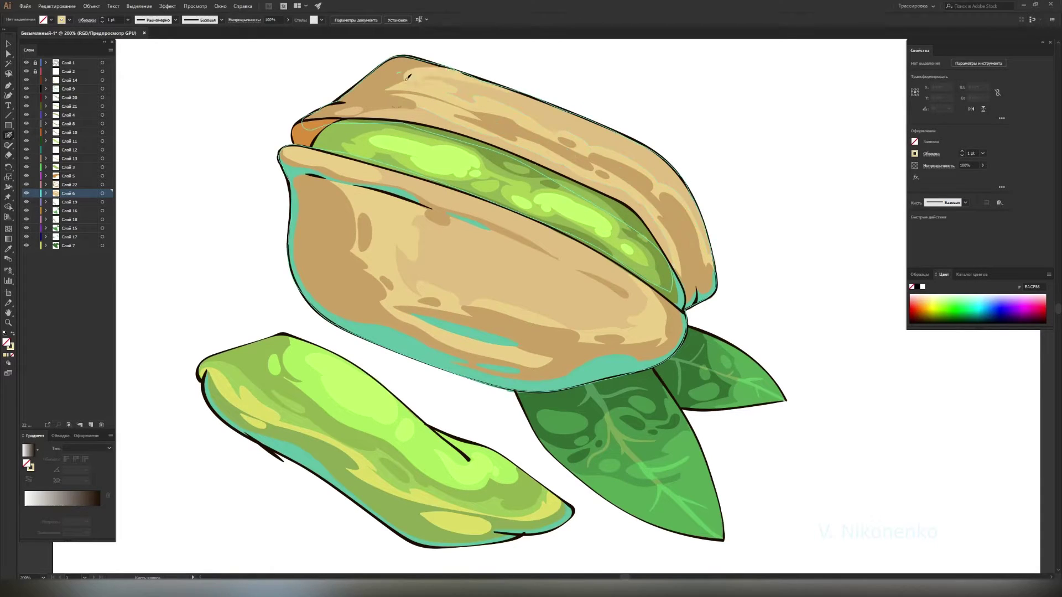
- On a new layer, paint a light centre patch and peach FFDAA4 strokes along the top rim
{"action": "key", "text": "ctrl+l"}
{"action": "mouse_move", "coordinate": [459, 231]}
{"action": "left_mouse_down"}
{"action": "mouse_move", "coordinate": [500, 240]}
{"action": "mouse_move", "coordinate": [536, 280]}
{"action": "mouse_move", "coordinate": [497, 243]}
{"action": "left_mouse_up"}
{"action": "key", "text": "shift+x"}
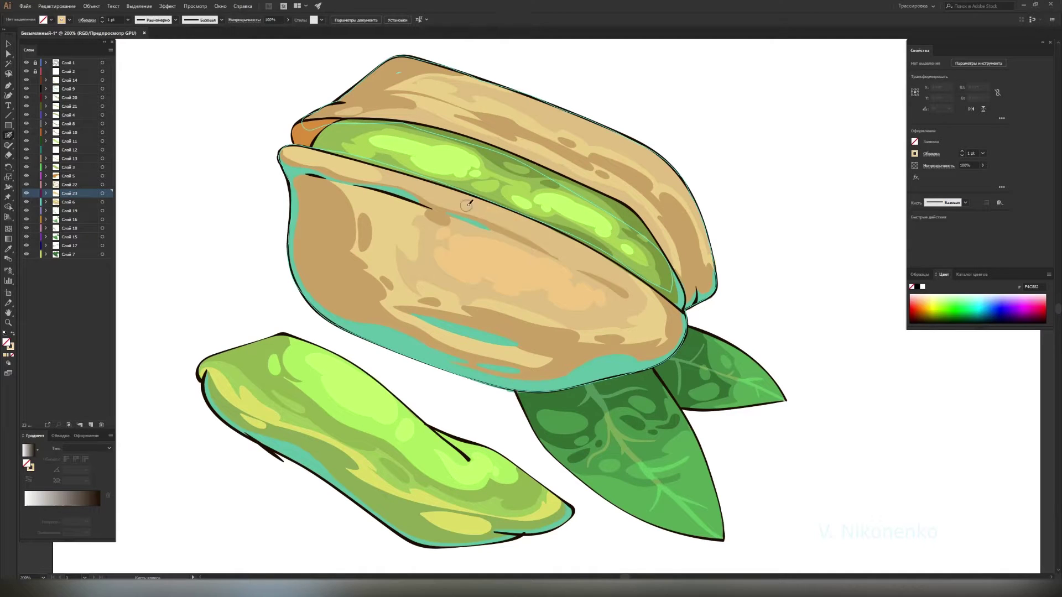
{"action": "key", "text": "ctrl+shift+a"}
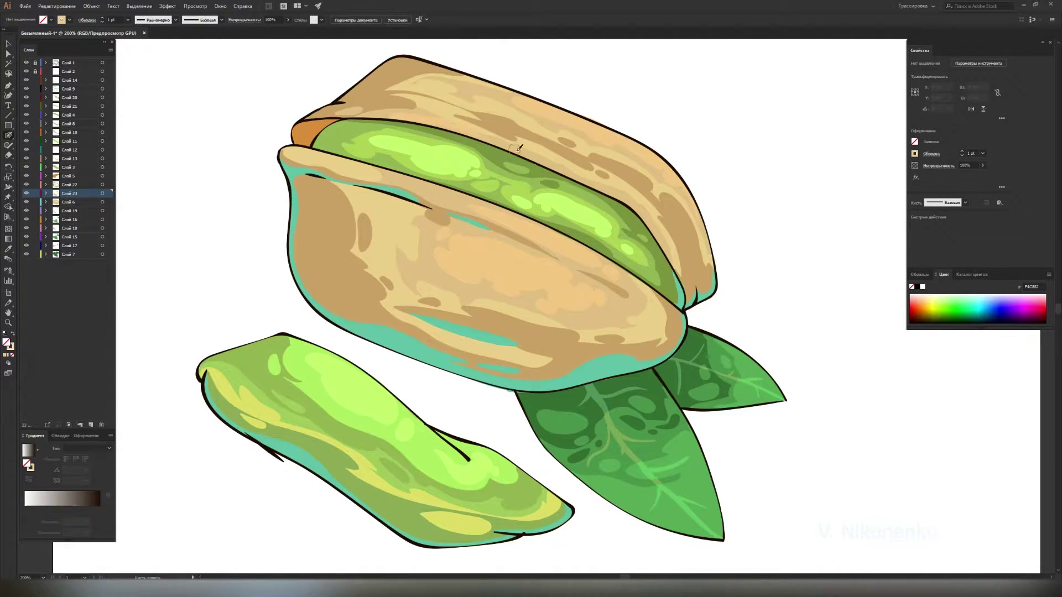
{"action": "left_click_drag", "start_coordinate": [473, 202], "coordinate": [591, 260]}
{"action": "double_click", "coordinate": [6, 343]}
{"action": "left_click", "coordinate": [850, 403]}
{"action": "left_click_drag", "start_coordinate": [534, 157], "coordinate": [611, 186]}
- Recolour a selected shell part to yellow F9D276
{"action": "left_click", "coordinate": [611, 186], "text": "ctrl"}
{"action": "left_click", "coordinate": [139, 6]}
{"action": "left_click", "coordinate": [168, 64]}
{"action": "left_click", "coordinate": [138, 7]}
{"action": "left_click", "coordinate": [178, 64]}
{"action": "double_click", "coordinate": [6, 342]}
{"action": "left_click", "coordinate": [885, 375]}
{"action": "key", "text": "ctrl+shift+a"}
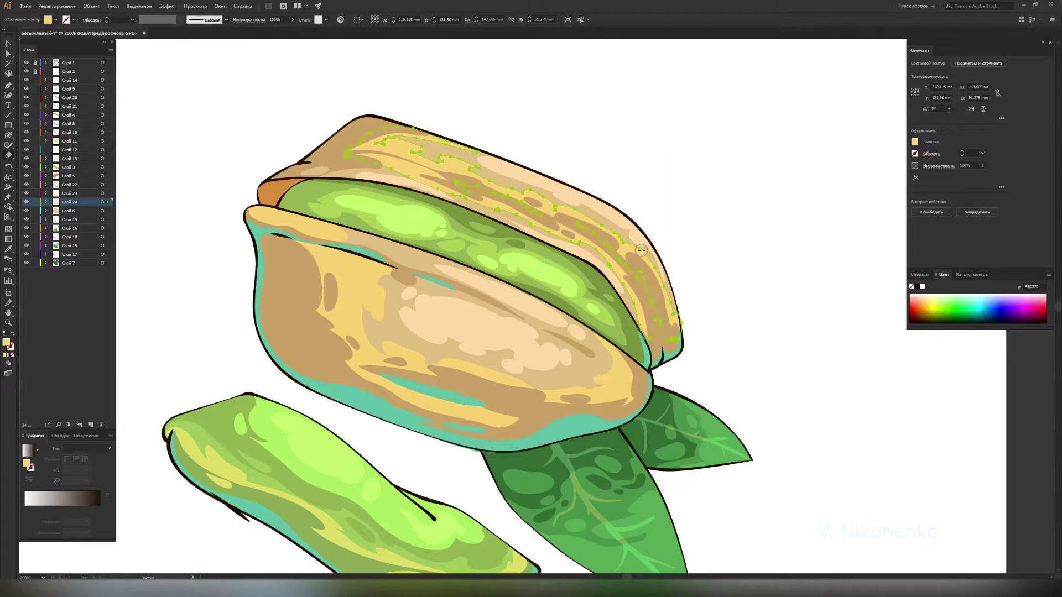
- Add another peach stroke on the top rim and inspect the teal shapes on the nut's left
{"action": "left_click_drag", "start_coordinate": [366, 168], "coordinate": [446, 195]}
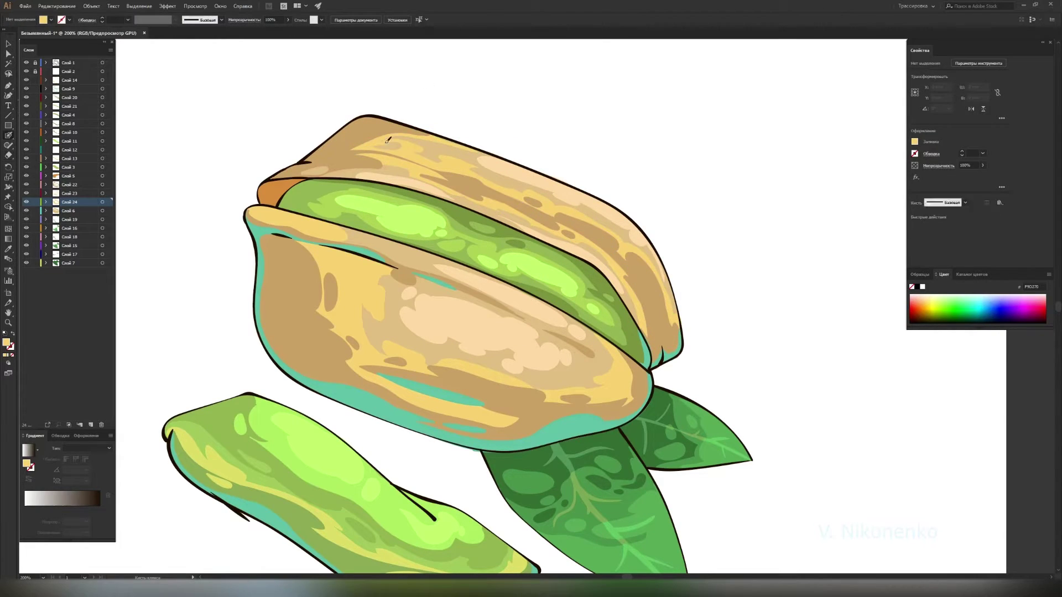
{"action": "key", "text": "ctrl+shift+a"}
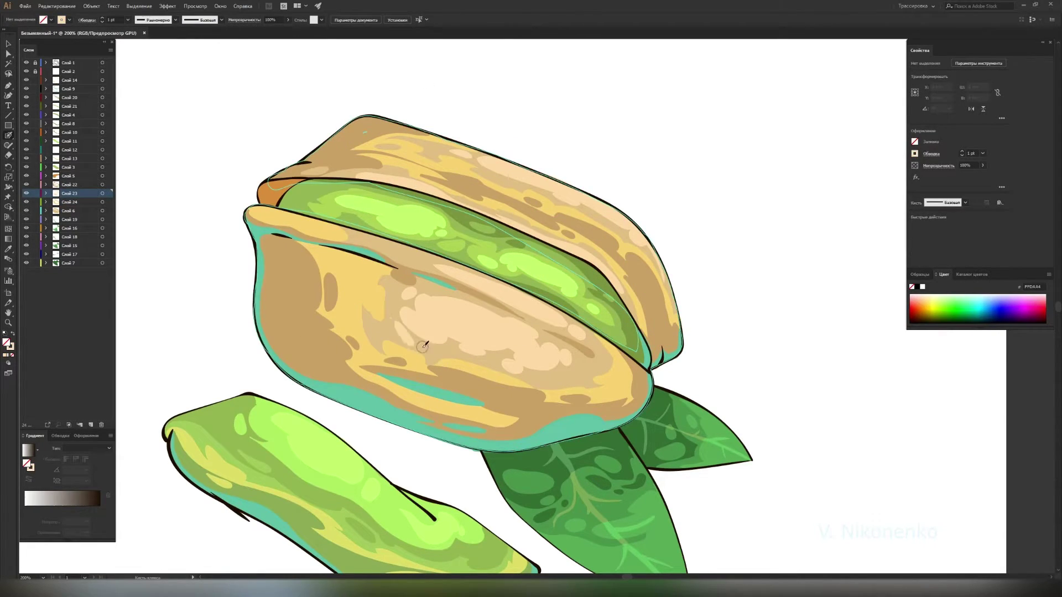
{"action": "left_click_drag", "start_coordinate": [351, 354], "coordinate": [336, 288]}
{"action": "left_click", "coordinate": [258, 189], "text": "ctrl"}
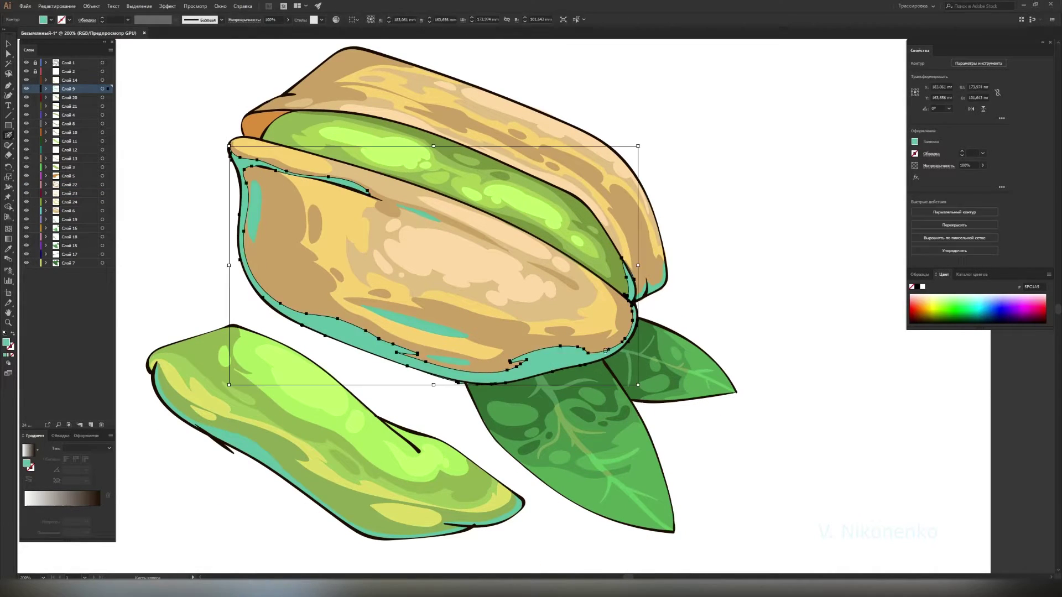
{"action": "key", "text": "ctrl+shift+a"}
{"action": "left_click", "coordinate": [253, 210], "text": "ctrl"}
{"action": "key", "text": "ctrl+shift+a"}
{"action": "left_click_drag", "start_coordinate": [649, 135], "coordinate": [672, 149]}
- On a new layer, paint pale-yellow highlights along the top shell's upper-left and upper-right edges
{"action": "key", "text": "ctrl+l"}
{"action": "left_click", "coordinate": [882, 379]}
{"action": "double_click", "coordinate": [9, 135]}
{"action": "left_click", "coordinate": [280, 380]}
{"action": "left_click_drag", "start_coordinate": [277, 120], "coordinate": [296, 113]}
{"action": "left_click_drag", "start_coordinate": [342, 84], "coordinate": [381, 66]}
{"action": "key", "text": "shift+x"}
{"action": "key", "text": "shift+x"}
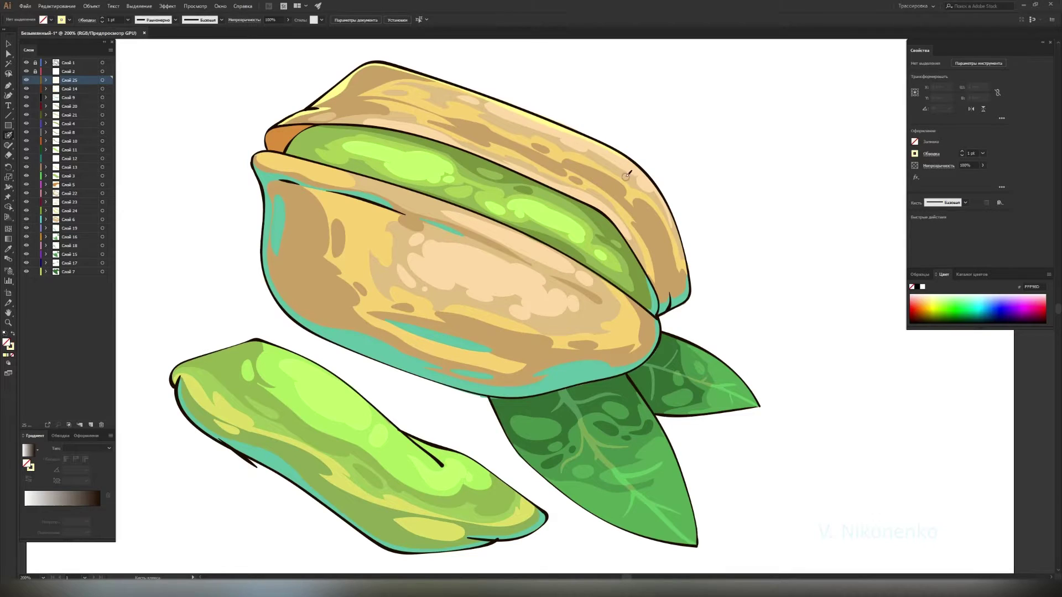
{"action": "left_click_drag", "start_coordinate": [487, 104], "coordinate": [651, 176]}
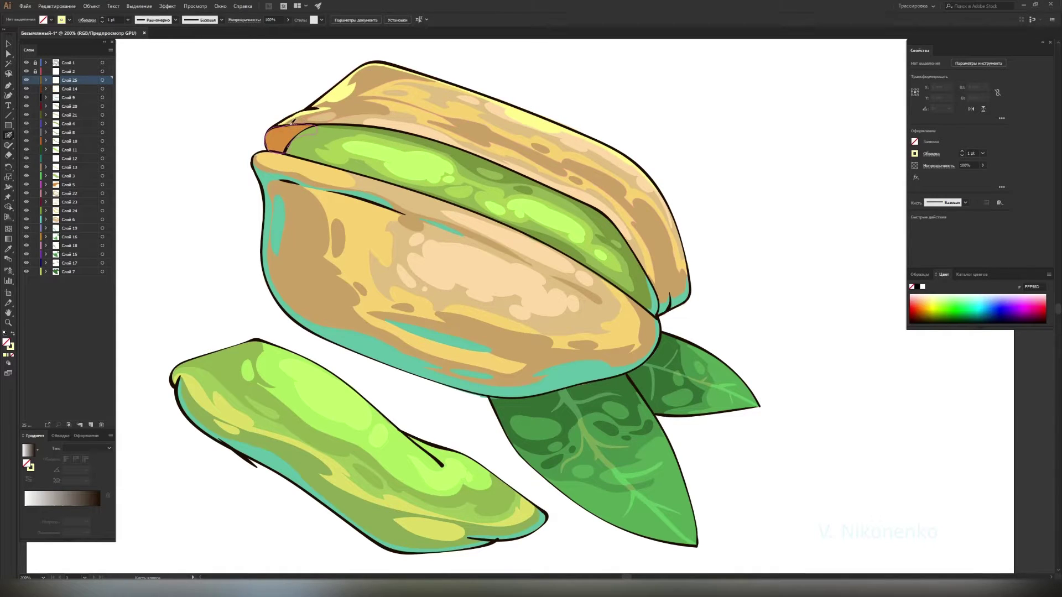
- Check the dark tan shading shape's colour and select the teal outline shape
{"action": "left_click", "coordinate": [354, 105], "text": "ctrl"}
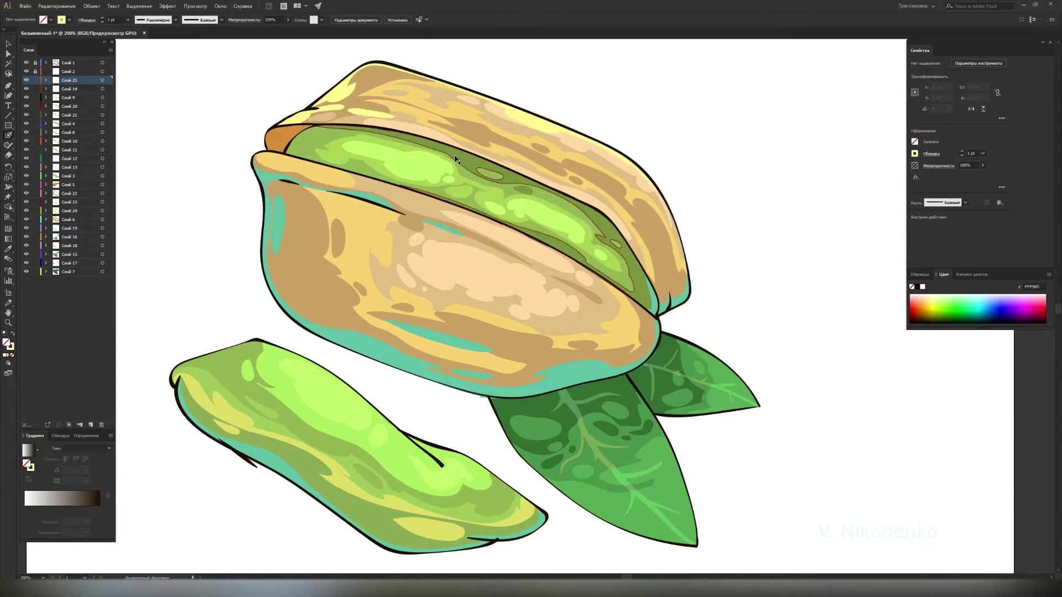
{"action": "left_click", "coordinate": [389, 120], "text": "ctrl"}
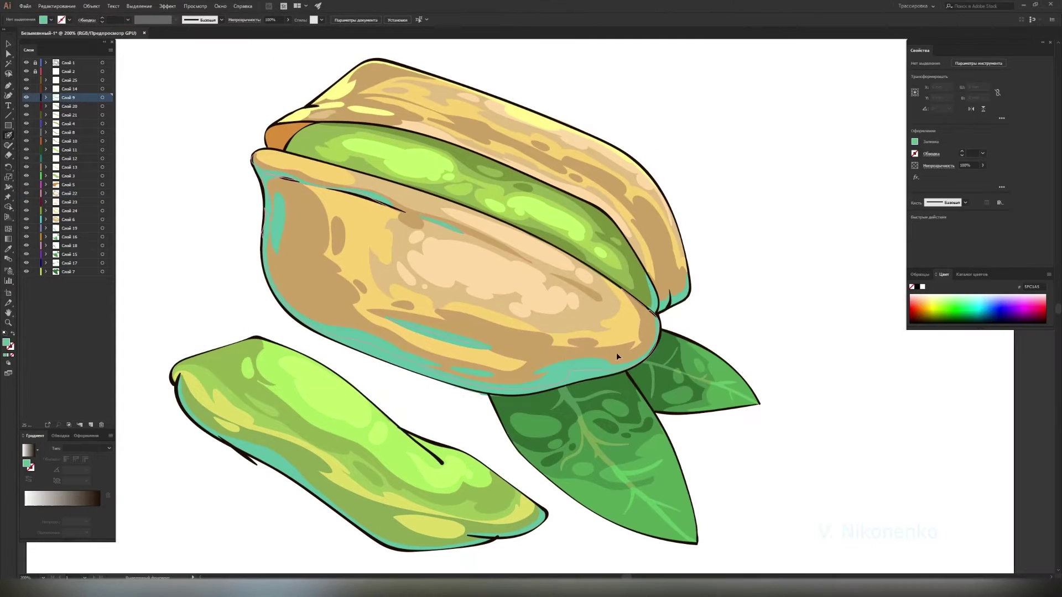
{"action": "key", "text": "Return"}
{"action": "left_click", "coordinate": [460, 392], "text": "ctrl"}
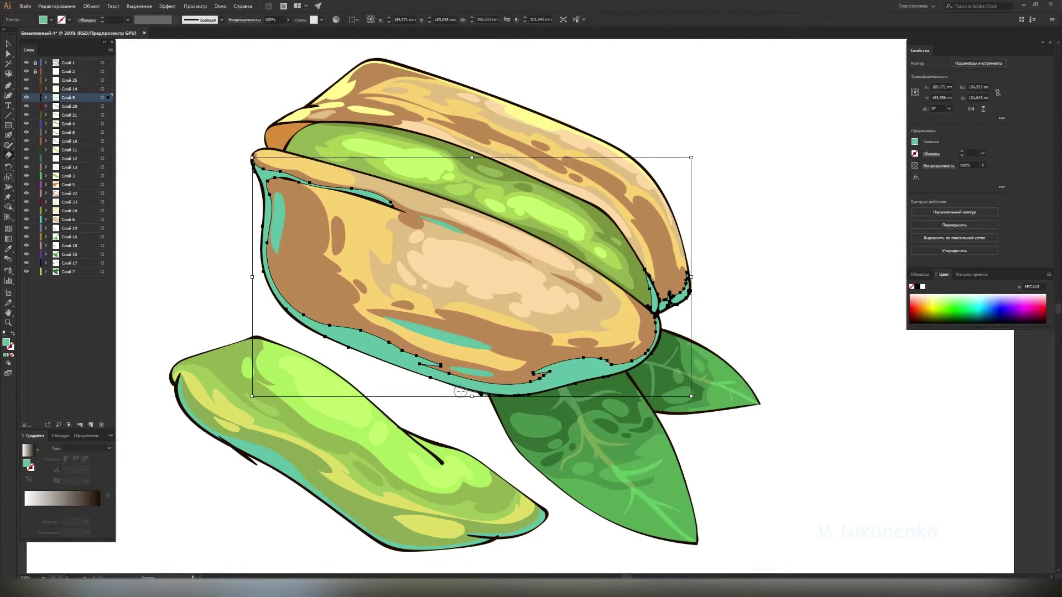
- Paint tan over the teal along the nut's left and bottom edges and right tip
{"action": "left_click", "coordinate": [445, 351], "text": "ctrl"}
{"action": "left_click", "coordinate": [535, 357], "text": "ctrl"}
{"action": "key", "text": "ctrl+shift+a"}
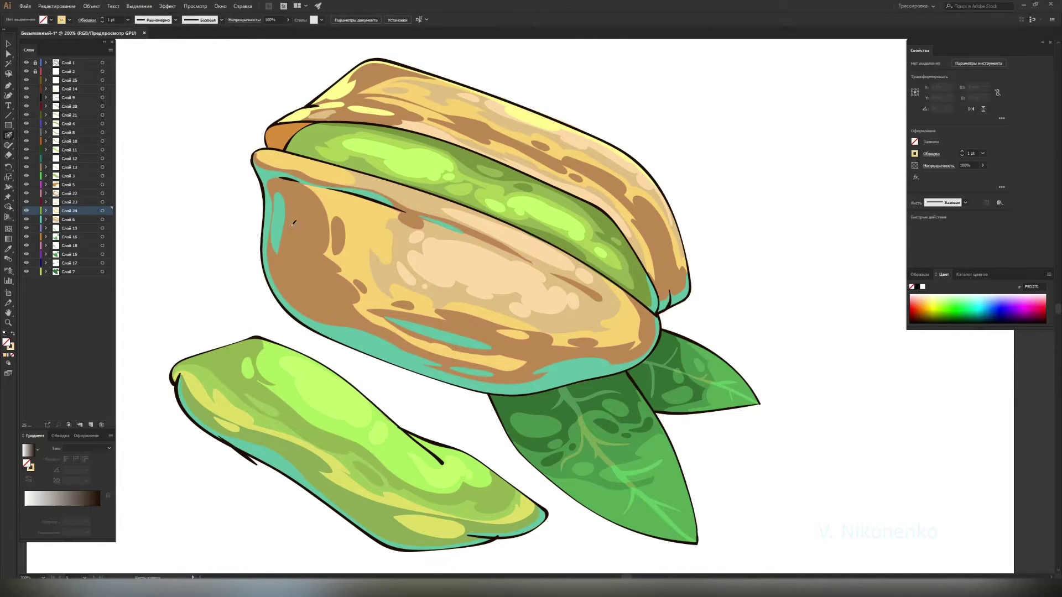
{"action": "key", "text": "b"}
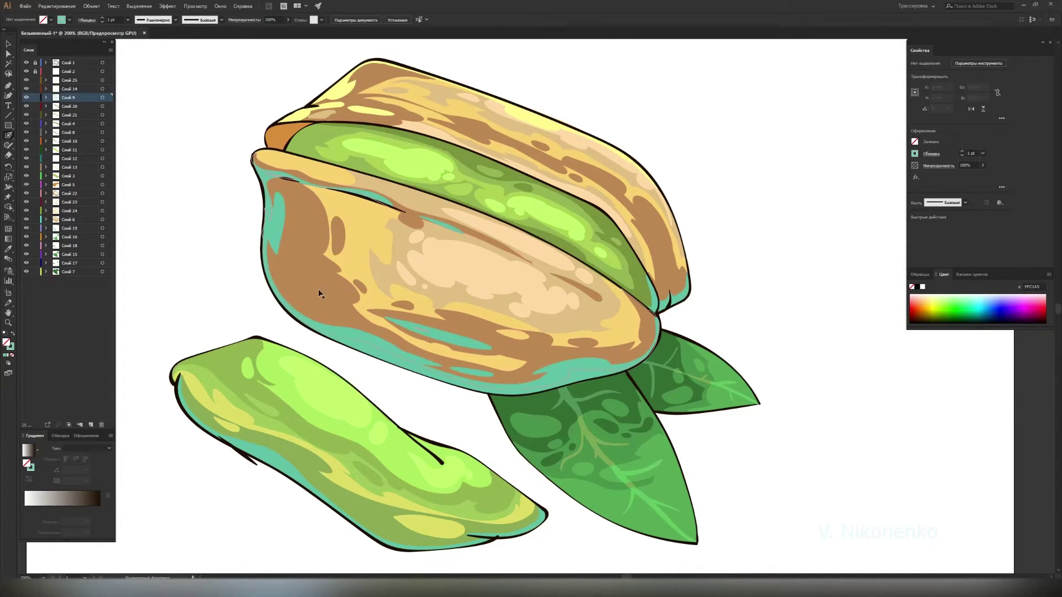
{"action": "mouse_move", "coordinate": [279, 188]}
{"action": "left_mouse_down"}
{"action": "mouse_move", "coordinate": [348, 332]}
{"action": "mouse_move", "coordinate": [564, 401]}
{"action": "left_mouse_up"}
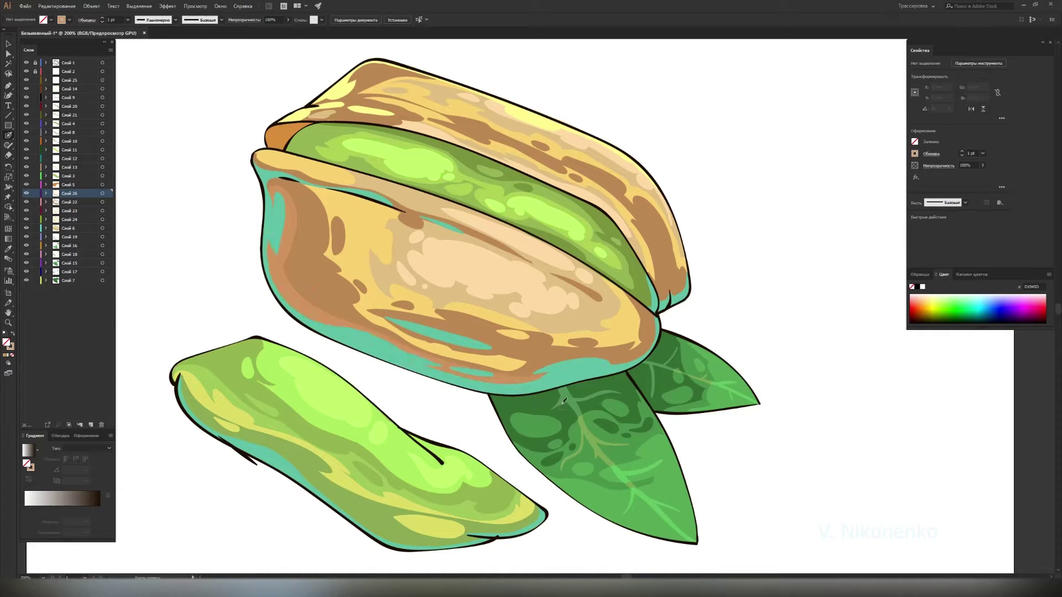
{"action": "left_click_drag", "start_coordinate": [614, 362], "coordinate": [642, 353]}
{"action": "mouse_move", "coordinate": [680, 288]}
{"action": "left_mouse_down"}
{"action": "mouse_move", "coordinate": [672, 267]}
{"action": "mouse_move", "coordinate": [260, 166]}
{"action": "left_mouse_up"}
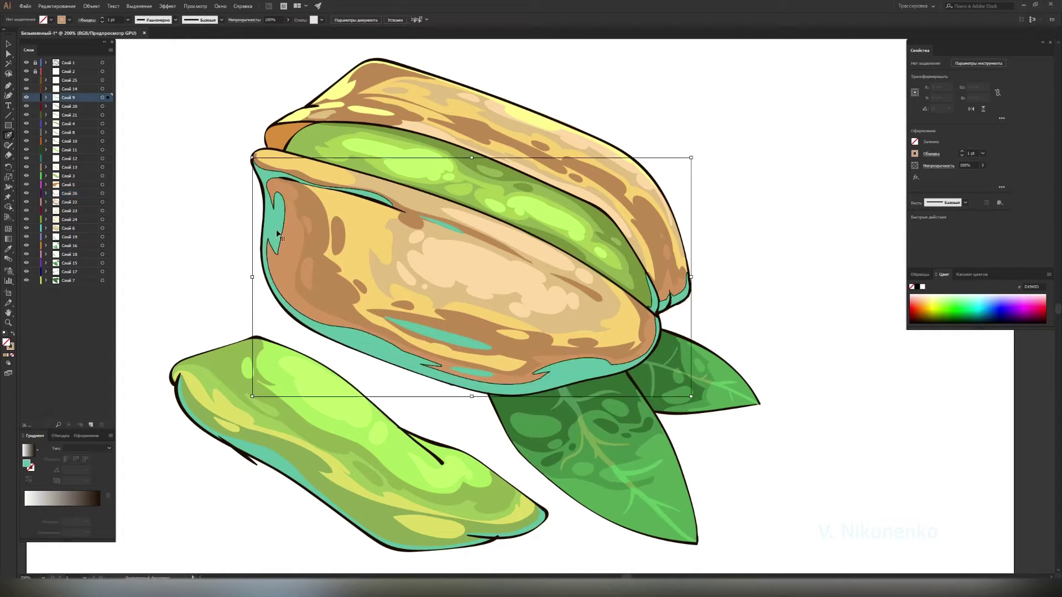
- On a new layer, paint bright teal along the bottom and lower-left rim, covering the brown notch
{"action": "double_click", "coordinate": [6, 343]}
{"action": "key", "text": "Return"}
{"action": "key", "text": "shift+x"}
{"action": "mouse_move", "coordinate": [518, 394]}
{"action": "left_mouse_down"}
{"action": "mouse_move", "coordinate": [631, 365]}
{"action": "mouse_move", "coordinate": [657, 304]}
{"action": "left_mouse_up"}
{"action": "key", "text": "shift+x"}
{"action": "key", "text": "shift+x"}
{"action": "mouse_move", "coordinate": [378, 353]}
{"action": "left_mouse_down"}
{"action": "mouse_move", "coordinate": [334, 338]}
{"action": "mouse_move", "coordinate": [266, 263]}
{"action": "mouse_move", "coordinate": [271, 206]}
{"action": "left_mouse_up"}
{"action": "left_click_drag", "start_coordinate": [262, 256], "coordinate": [259, 182]}
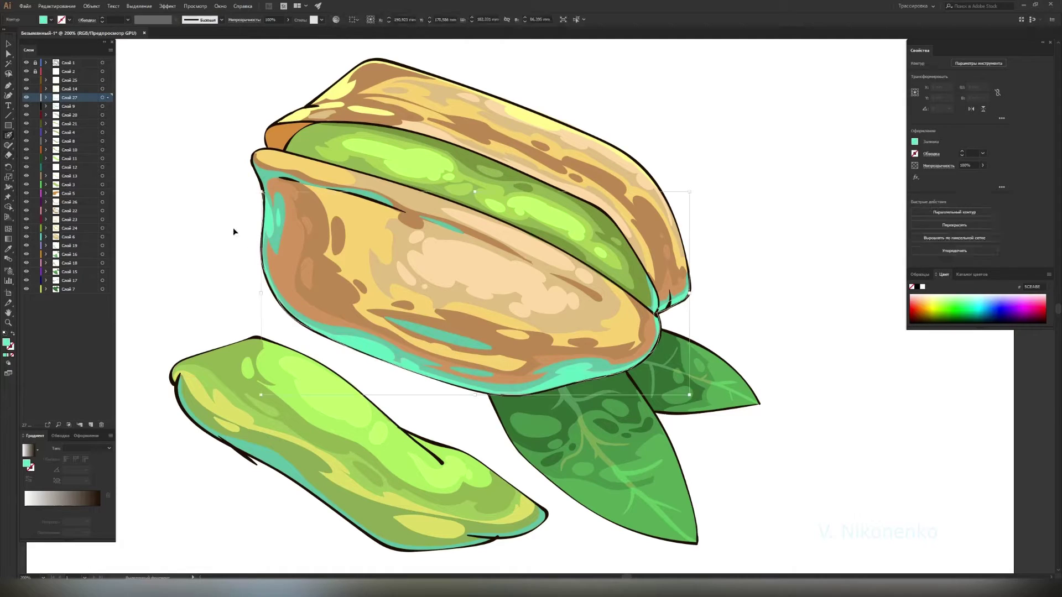
{"action": "left_click", "coordinate": [520, 252], "text": "ctrl"}
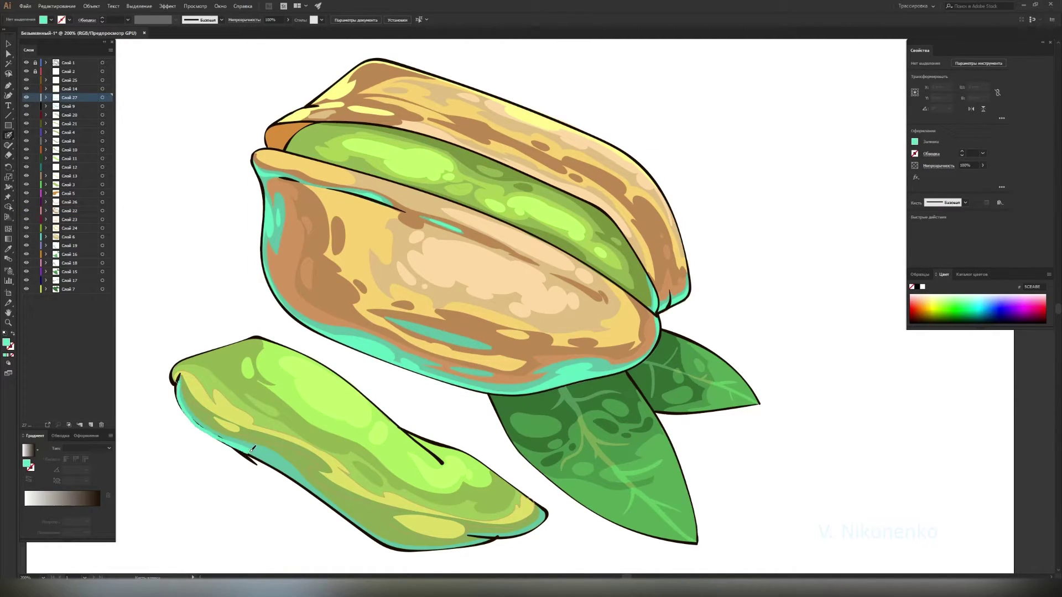
- Paint bright teal edging along the lower pod's bottom edge
{"action": "left_click", "coordinate": [325, 502], "text": "ctrl"}
{"action": "left_click", "coordinate": [387, 539], "text": "ctrl"}
{"action": "left_click_drag", "start_coordinate": [376, 539], "coordinate": [409, 543]}
{"action": "left_click", "coordinate": [538, 512], "text": "ctrl"}
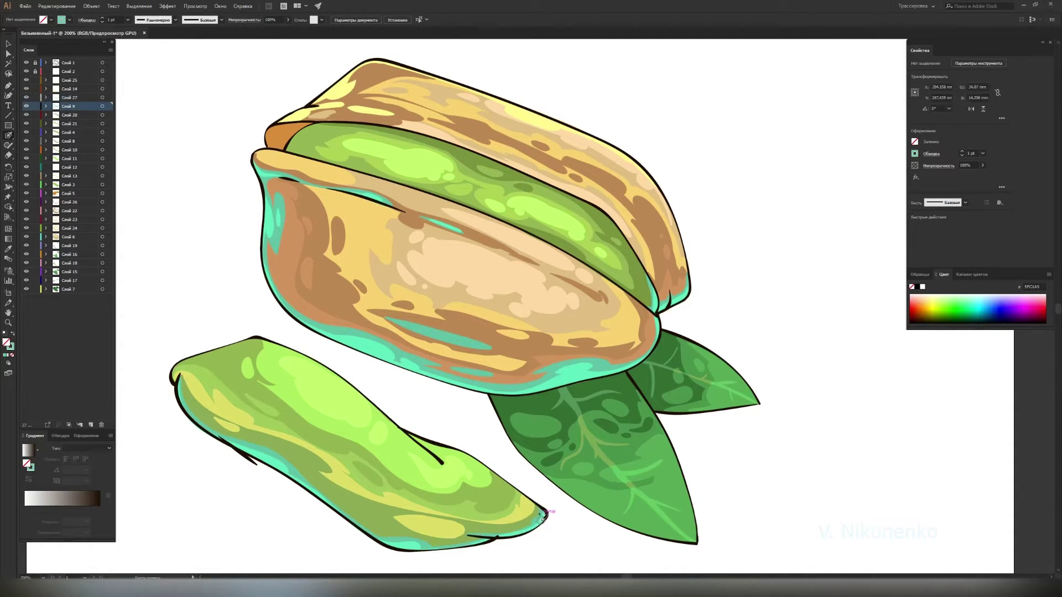
{"action": "left_click_drag", "start_coordinate": [473, 532], "coordinate": [503, 536]}
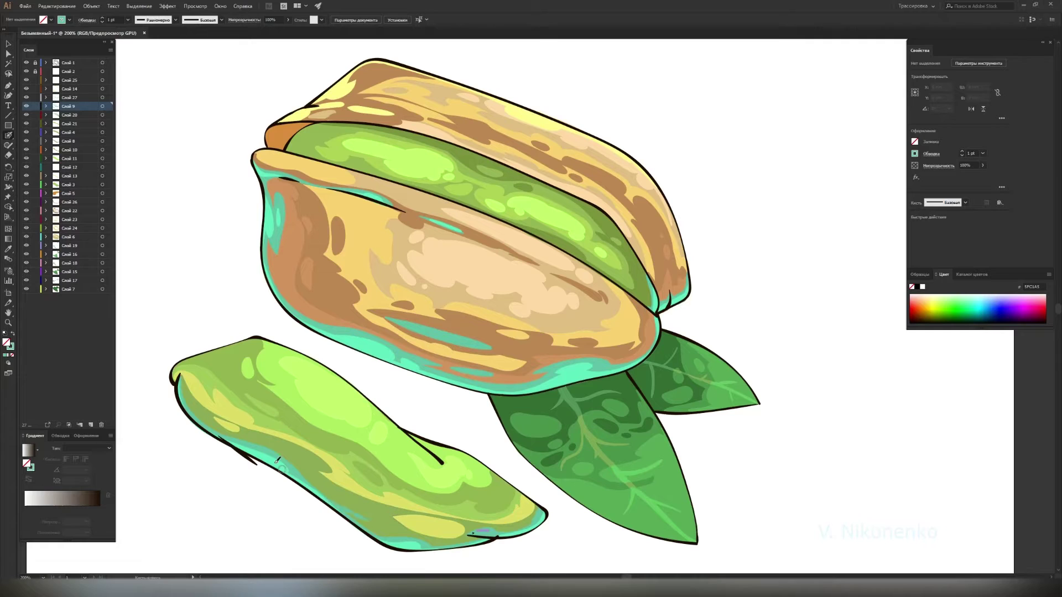
- On a new layer, paint light green along the lower leaf's bottom edge and upper leaf's tip
{"action": "left_click", "coordinate": [667, 488], "text": "ctrl"}
{"action": "key", "text": "ctrl+l"}
{"action": "key", "text": "Return"}
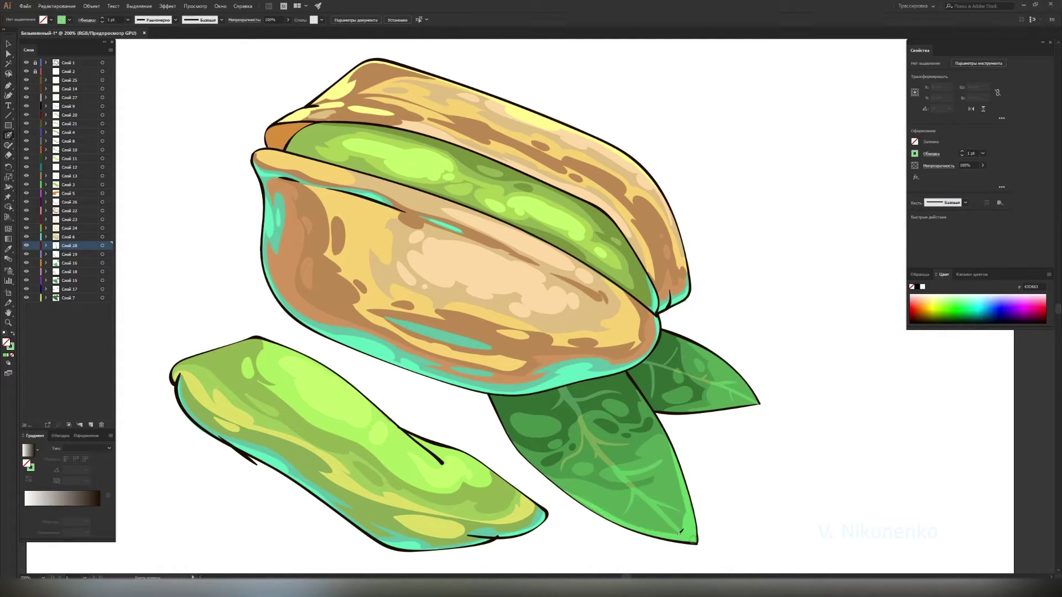
{"action": "left_click_drag", "start_coordinate": [603, 511], "coordinate": [679, 492]}
{"action": "left_click_drag", "start_coordinate": [666, 408], "coordinate": [743, 375]}
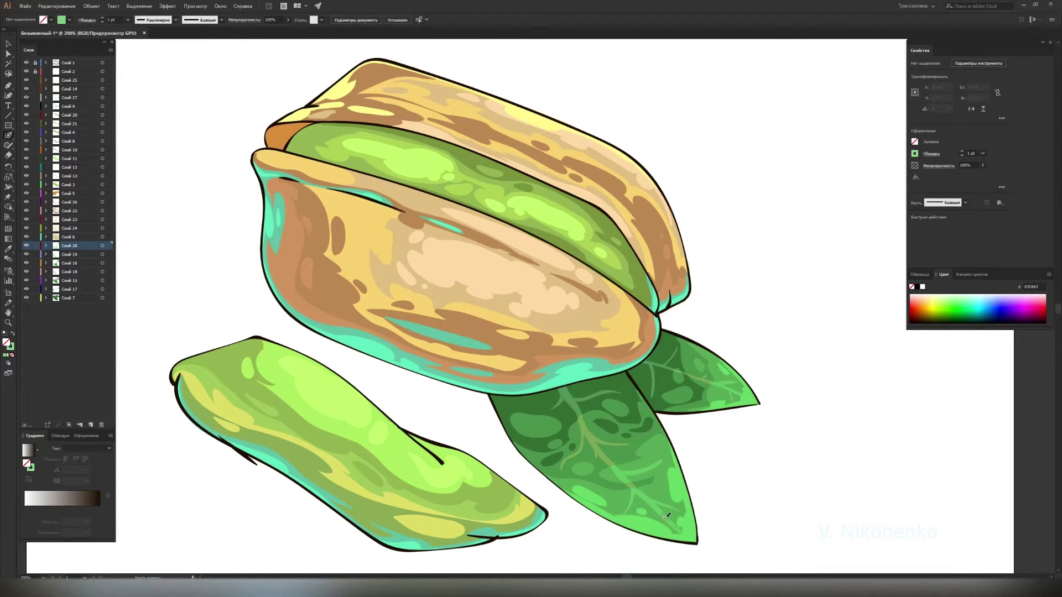
- On a new layer, paint an orange patch at the nut's top-left
{"action": "left_click", "coordinate": [657, 331], "text": "ctrl"}
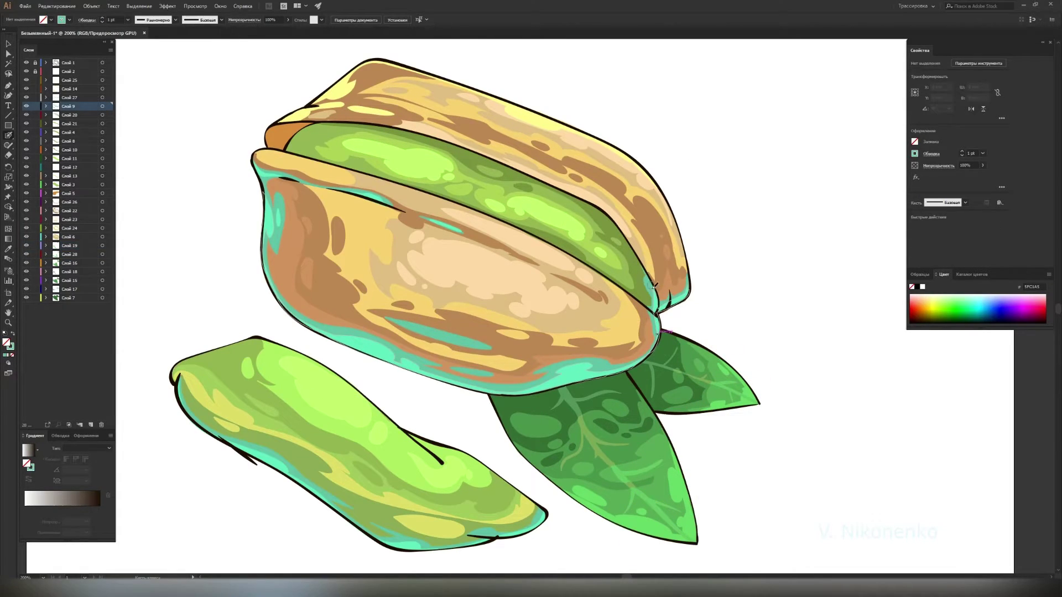
{"action": "key", "text": "ctrl+l"}
{"action": "double_click", "coordinate": [10, 346]}
{"action": "left_click", "coordinate": [882, 381]}
{"action": "left_click_drag", "start_coordinate": [318, 123], "coordinate": [286, 141]}
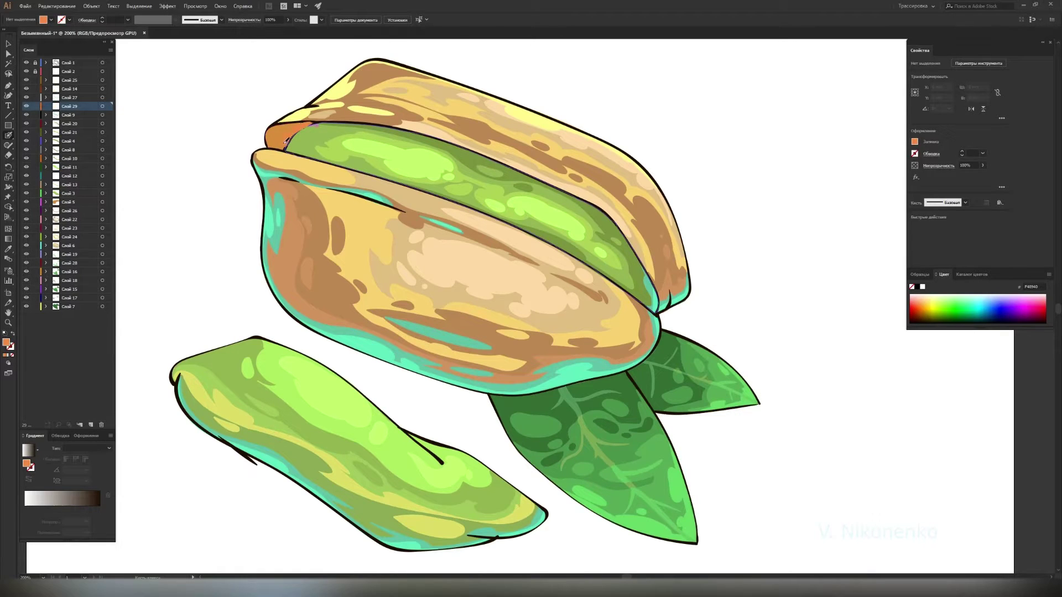
- Change the top-left patch's fill to a more vivid orange
{"action": "double_click", "coordinate": [9, 346]}
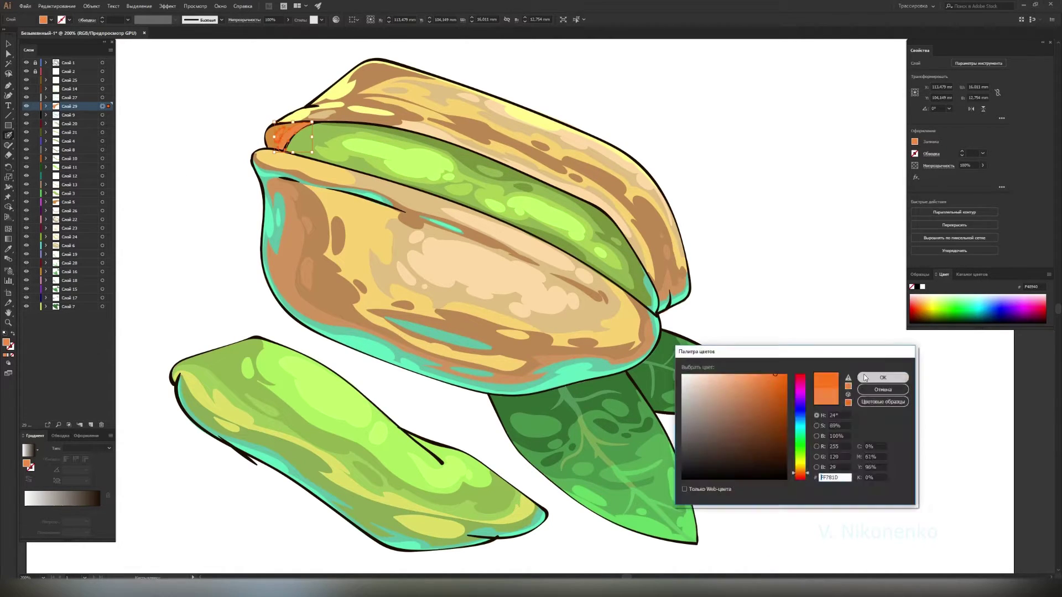
{"action": "left_click", "coordinate": [866, 378]}
{"action": "left_click", "coordinate": [319, 121], "text": "ctrl"}
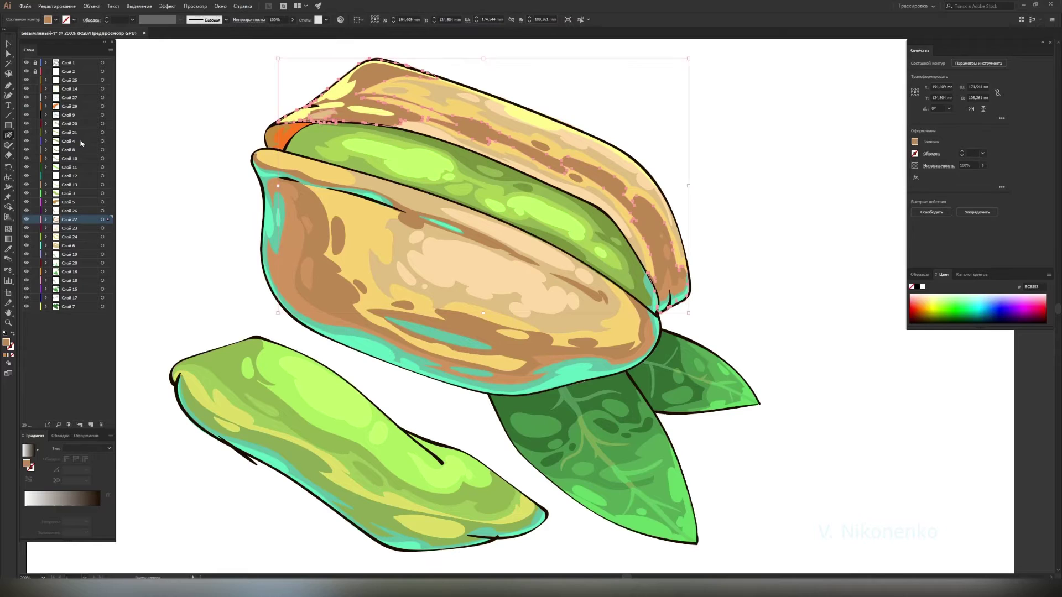
{"action": "left_click", "coordinate": [221, 190], "text": "ctrl"}
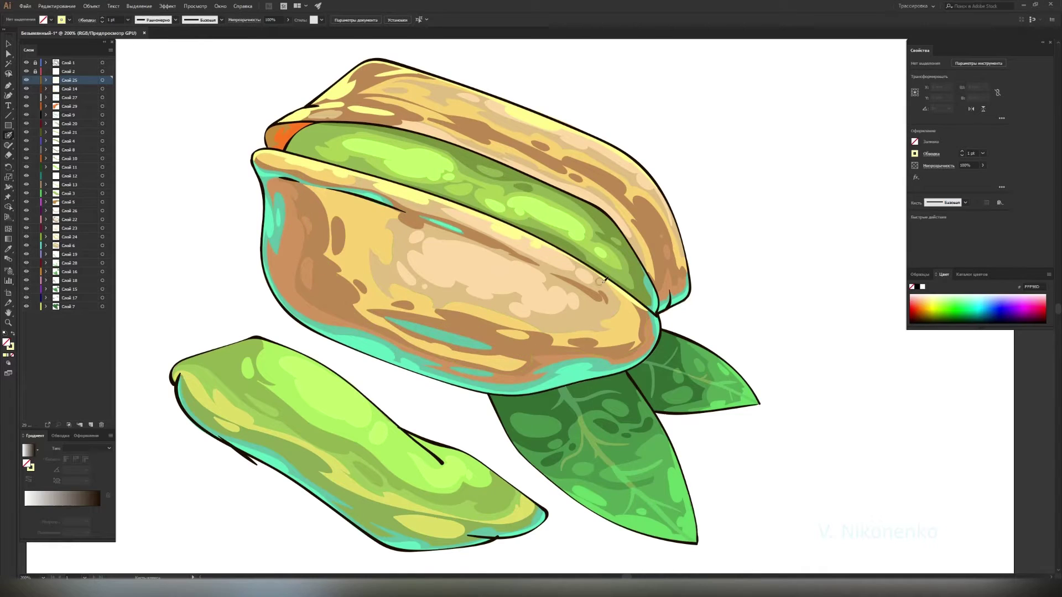
- On a new layer, paint a pale yellow highlight along the lower shell's upper edge
{"action": "left_click", "coordinate": [611, 375], "text": "ctrl"}
{"action": "key", "text": "ctrl+l"}
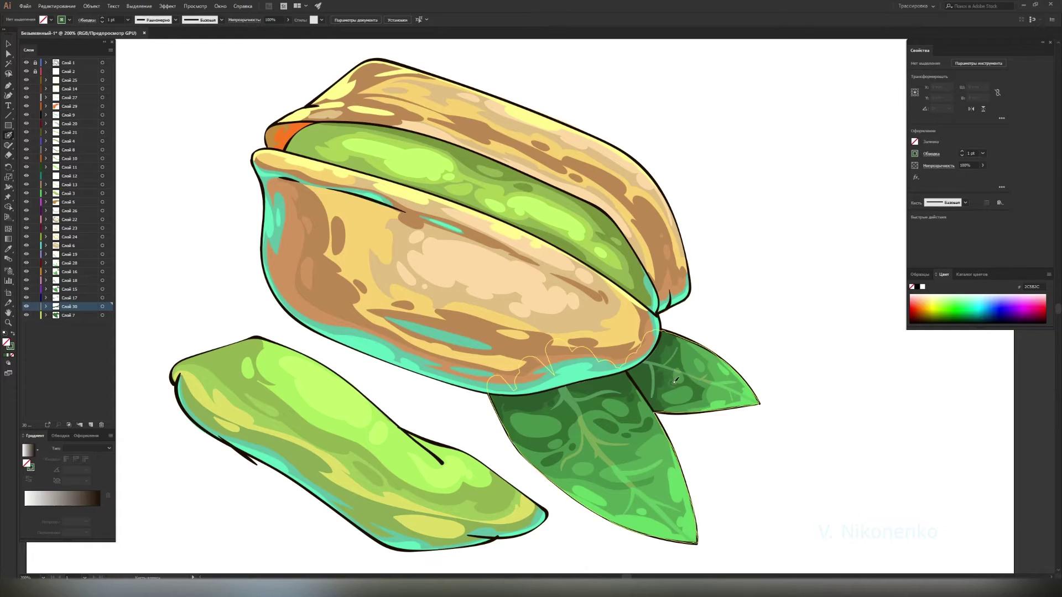
{"action": "left_click", "coordinate": [216, 362], "text": "ctrl"}
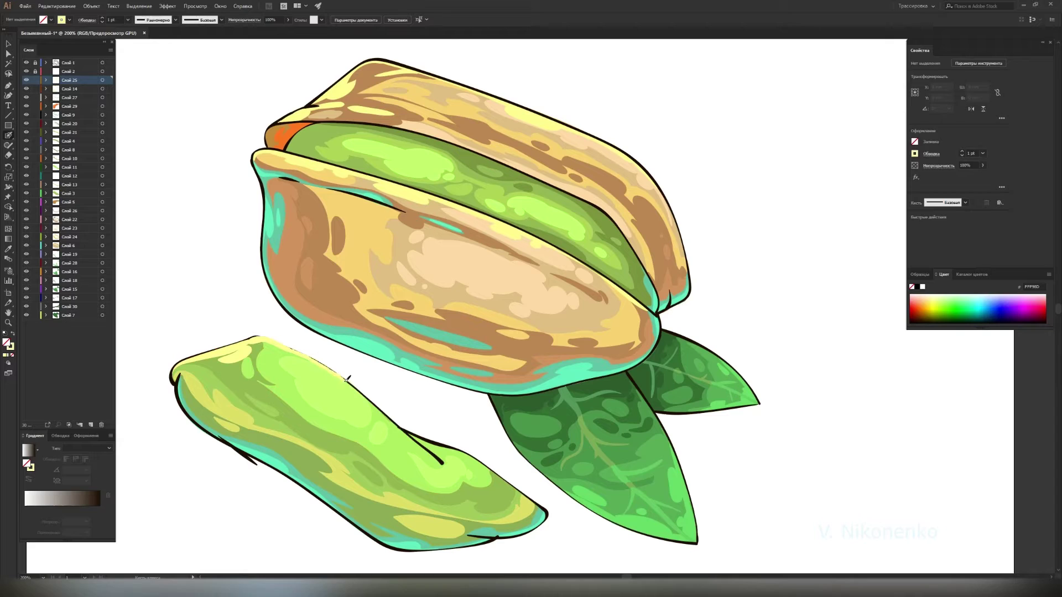
{"action": "left_click_drag", "start_coordinate": [420, 456], "coordinate": [516, 486]}
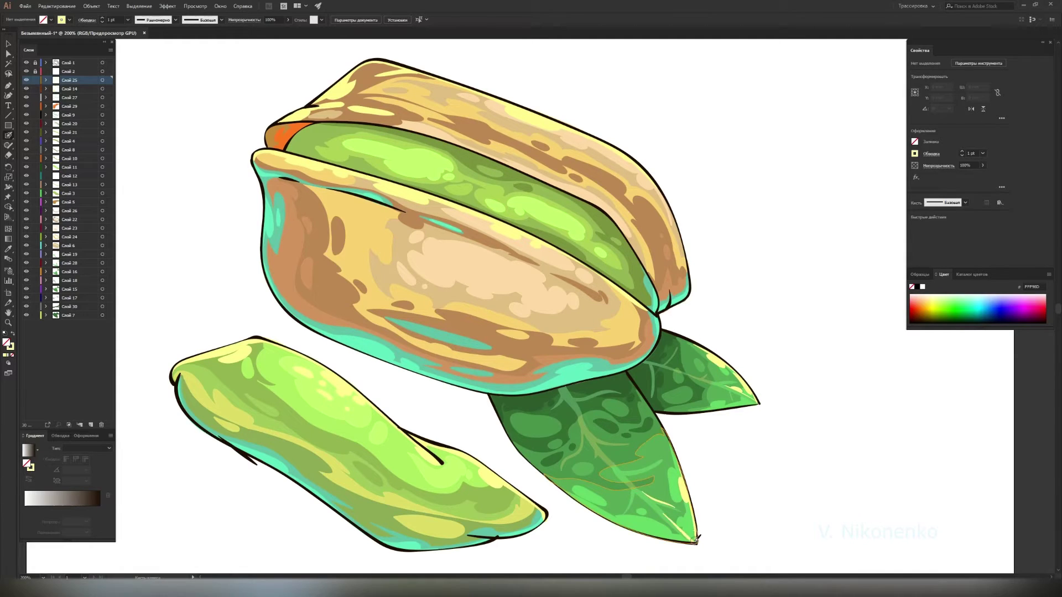
- Edge the bottom of the lower leaf with a light green Blob Brush stroke
{"action": "left_click", "coordinate": [266, 470], "text": "ctrl"}
{"action": "key", "text": "ctrl+shift+a"}
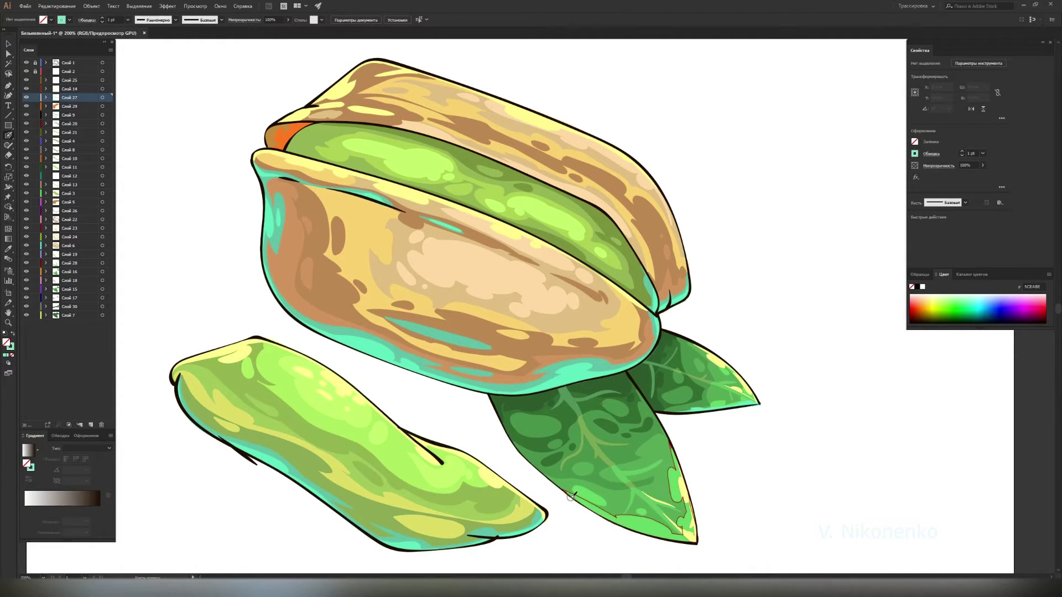
{"action": "left_click_drag", "start_coordinate": [624, 523], "coordinate": [621, 520]}
- Give the teal highlights a brighter green fill and the top shell a pale yellow fill
{"action": "left_click", "coordinate": [653, 332], "text": "ctrl"}
{"action": "double_click", "coordinate": [915, 141]}
{"action": "left_click", "coordinate": [748, 390]}
{"action": "left_click", "coordinate": [870, 379]}
{"action": "left_click", "coordinate": [103, 81]}
{"action": "key", "text": "Return"}
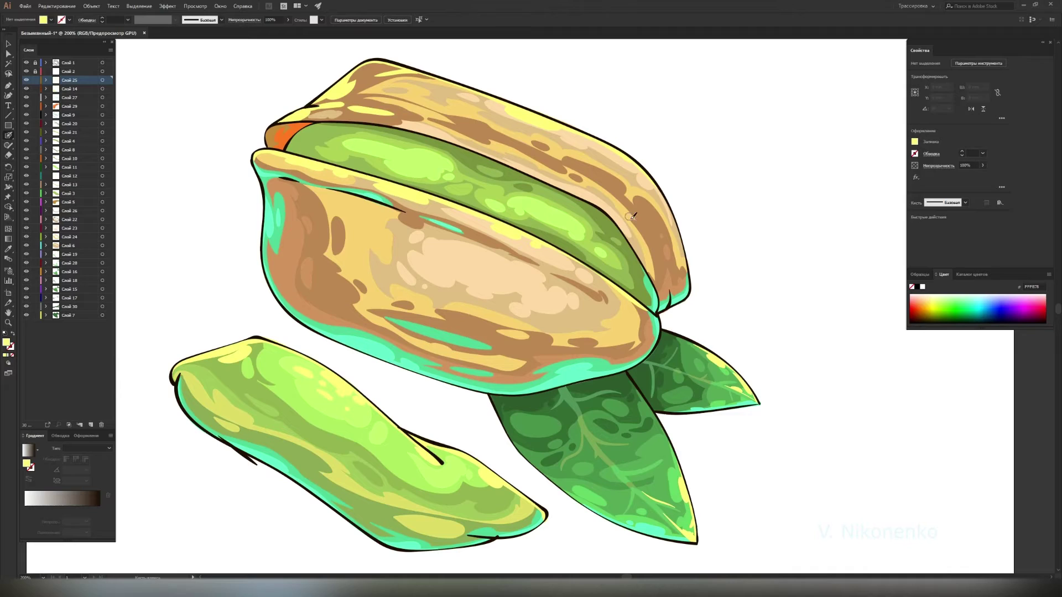
{"action": "left_click", "coordinate": [775, 249]}
- Paint a thin yellow highlight streak across the green kernel
{"action": "key", "text": "shift+x"}
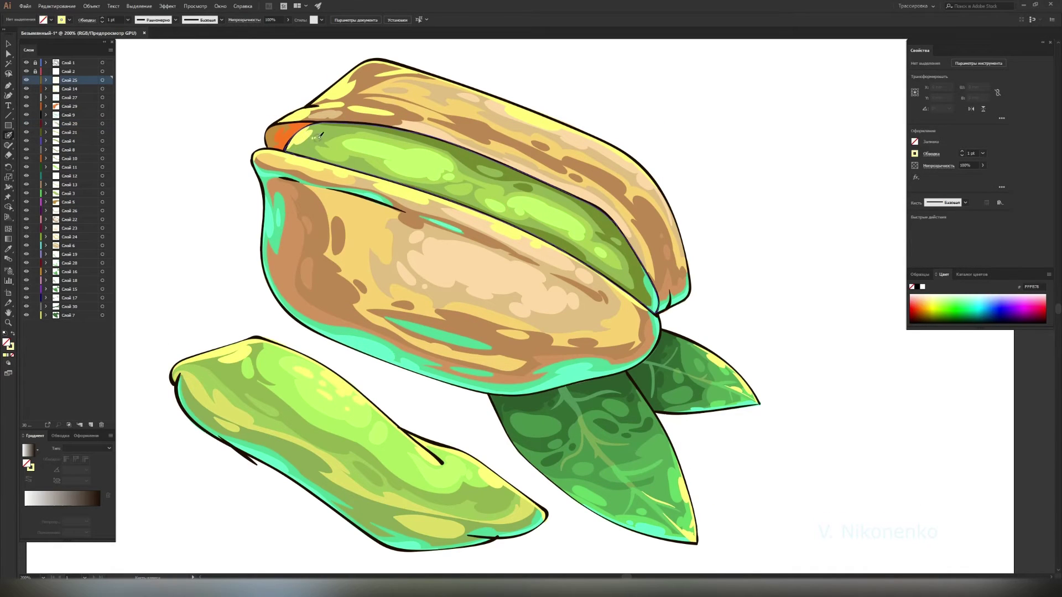
{"action": "left_click_drag", "start_coordinate": [410, 155], "coordinate": [440, 161]}
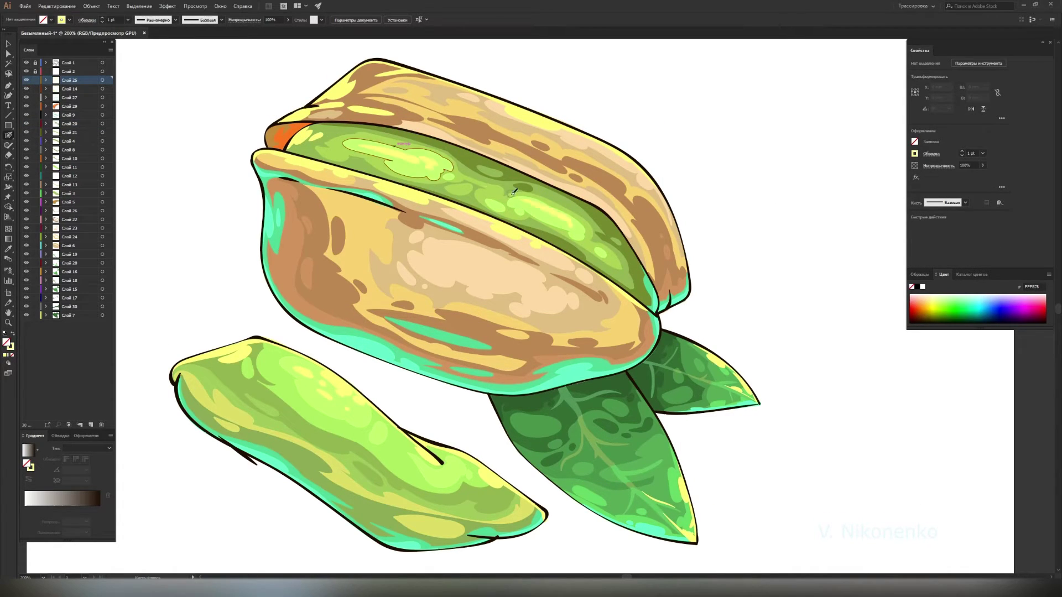
{"action": "key", "text": "ctrl+z"}
{"action": "left_click_drag", "start_coordinate": [359, 145], "coordinate": [424, 164]}
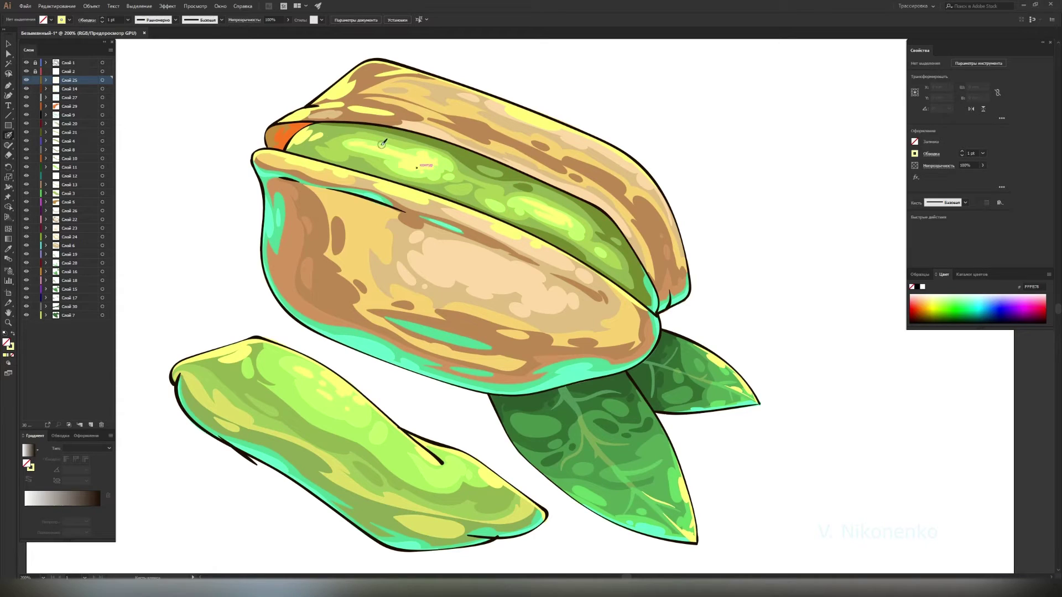
- Zoom out to the whole artboard and adjust the fill colour of the nut's shading shapes
{"action": "key", "text": "ctrl+minus"}
{"action": "key", "text": "ctrl+minus"}
{"action": "left_click", "coordinate": [102, 220]}
{"action": "double_click", "coordinate": [914, 141]}
{"action": "key", "text": "Escape"}
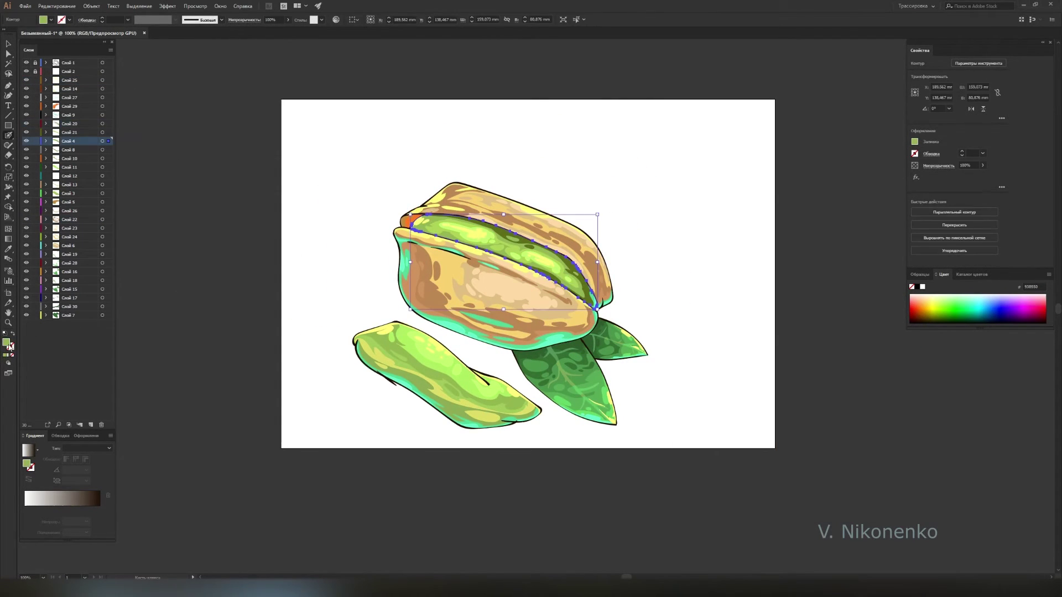
- Add a background layer with a #5782CE blue rectangle covering the artboard, and lock it
{"action": "key", "text": "ctrl+l"}
{"action": "key", "text": "ctrl+shift+a"}
{"action": "double_click", "coordinate": [7, 342]}
{"action": "left_click_drag", "start_coordinate": [793, 396], "coordinate": [797, 416]}
{"action": "left_click", "coordinate": [883, 377]}
{"action": "left_click_drag", "start_coordinate": [282, 99], "coordinate": [775, 448]}
{"action": "key", "text": "ctrl+2"}
- Scale up all the artwork on the blue background
{"action": "key", "text": "ctrl+a"}
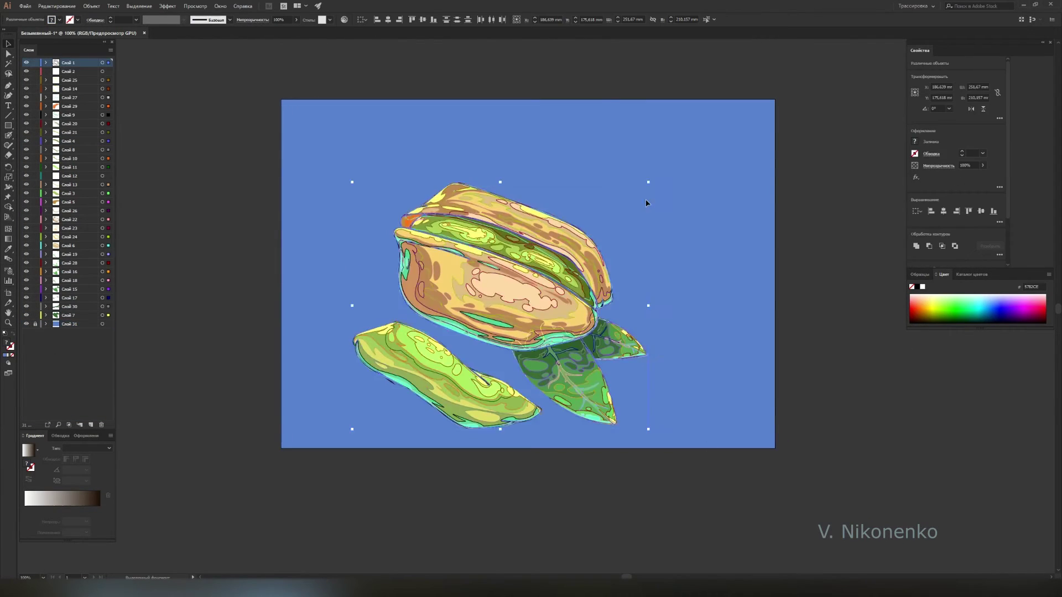
{"action": "left_click_drag", "start_coordinate": [648, 182], "coordinate": [725, 118]}
{"action": "key", "text": "ctrl+shift+a"}
- On a new layer, paint a white outline around the lower leaf and the pistachio's right and top
{"action": "key", "text": "ctrl+l"}
{"action": "double_click", "coordinate": [8, 135]}
{"action": "left_click", "coordinate": [297, 393]}
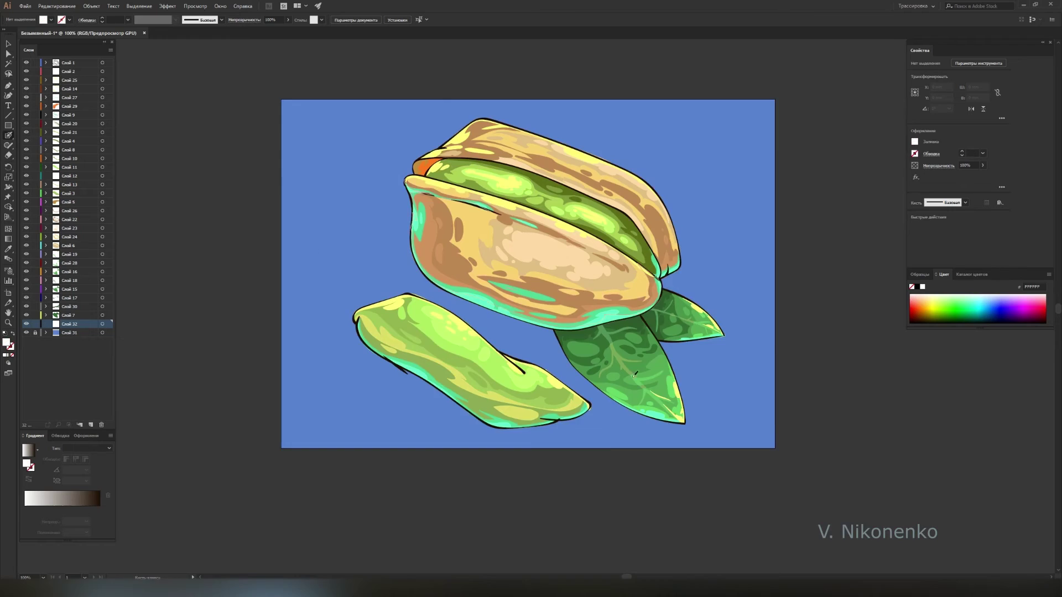
{"action": "scroll", "coordinate": [701, 393], "scroll_direction": "up", "scroll_amount": 2}
{"action": "mouse_move", "coordinate": [407, 272]}
{"action": "left_mouse_down"}
{"action": "mouse_move", "coordinate": [593, 447]}
{"action": "mouse_move", "coordinate": [671, 455]}
{"action": "left_mouse_up"}
{"action": "scroll", "coordinate": [718, 379], "scroll_direction": "down", "scroll_amount": 1}
{"action": "mouse_move", "coordinate": [717, 380]}
{"action": "left_mouse_down"}
{"action": "mouse_move", "coordinate": [777, 374]}
{"action": "mouse_move", "coordinate": [531, 83]}
{"action": "mouse_move", "coordinate": [343, 99]}
{"action": "left_mouse_up"}
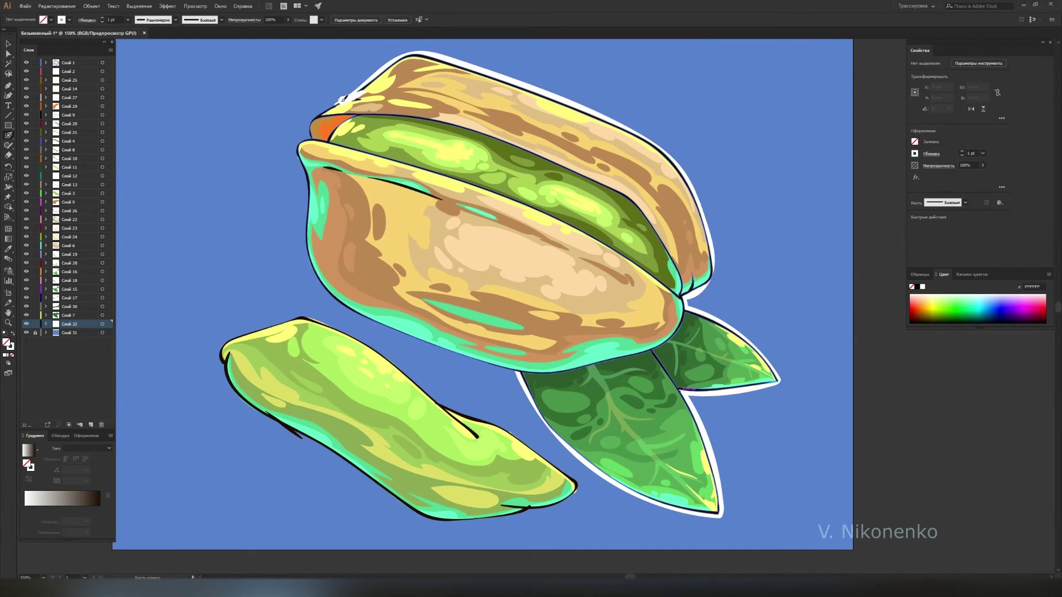
- Complete the white outline along the pistachio's upper-left edge and around the lower pod
{"action": "left_click_drag", "start_coordinate": [305, 140], "coordinate": [307, 260]}
{"action": "mouse_move", "coordinate": [220, 354]}
{"action": "left_mouse_down"}
{"action": "mouse_move", "coordinate": [243, 337]}
{"action": "mouse_move", "coordinate": [443, 409]}
{"action": "mouse_move", "coordinate": [529, 506]}
{"action": "left_mouse_up"}
{"action": "left_click_drag", "start_coordinate": [223, 357], "coordinate": [530, 508]}
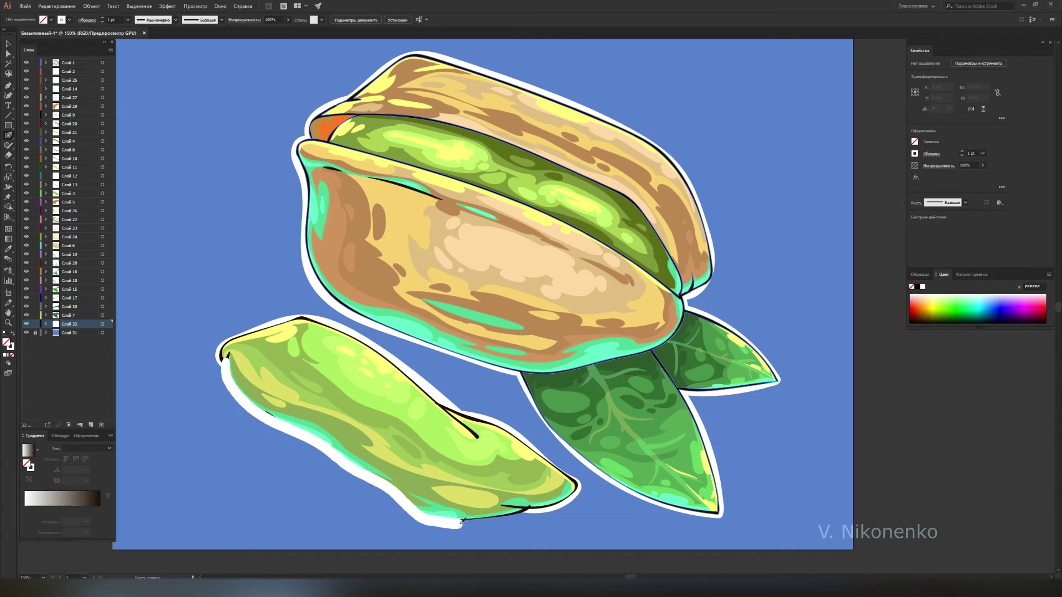
- Zoom out, add a new layer and set a larger Blob Brush size
{"action": "key", "text": "ctrl+minus"}
{"action": "double_click", "coordinate": [9, 135]}
{"action": "key", "text": "Return"}
{"action": "left_click", "coordinate": [91, 425]}
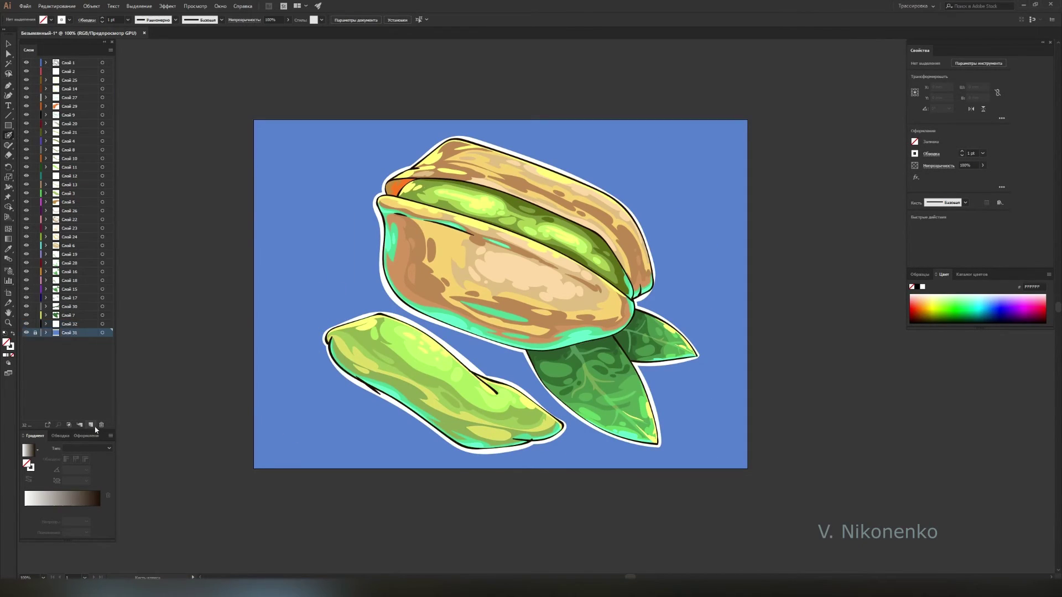
- Set the paint colour to pink and paint a halo around the pistachio and lower pod
{"action": "double_click", "coordinate": [10, 346]}
{"action": "left_click", "coordinate": [721, 375]}
{"action": "key", "text": "Return"}
{"action": "left_click_drag", "start_coordinate": [689, 358], "coordinate": [406, 170]}
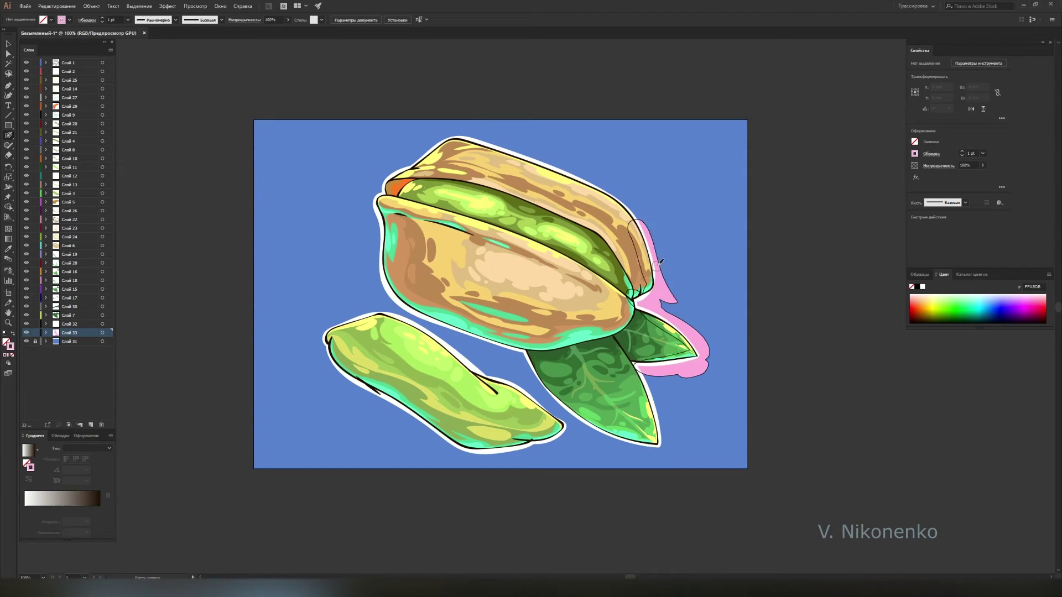
{"action": "left_click_drag", "start_coordinate": [405, 170], "coordinate": [677, 456]}
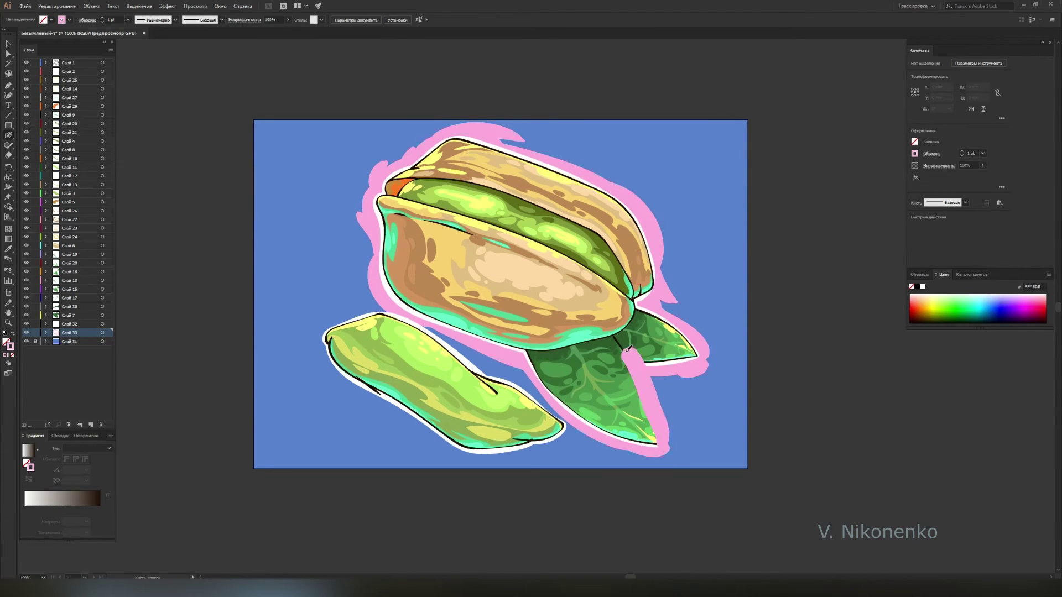
{"action": "mouse_move", "coordinate": [327, 310]}
{"action": "left_mouse_down"}
{"action": "mouse_move", "coordinate": [489, 451]}
{"action": "mouse_move", "coordinate": [326, 387]}
{"action": "mouse_move", "coordinate": [332, 425]}
{"action": "left_mouse_up"}
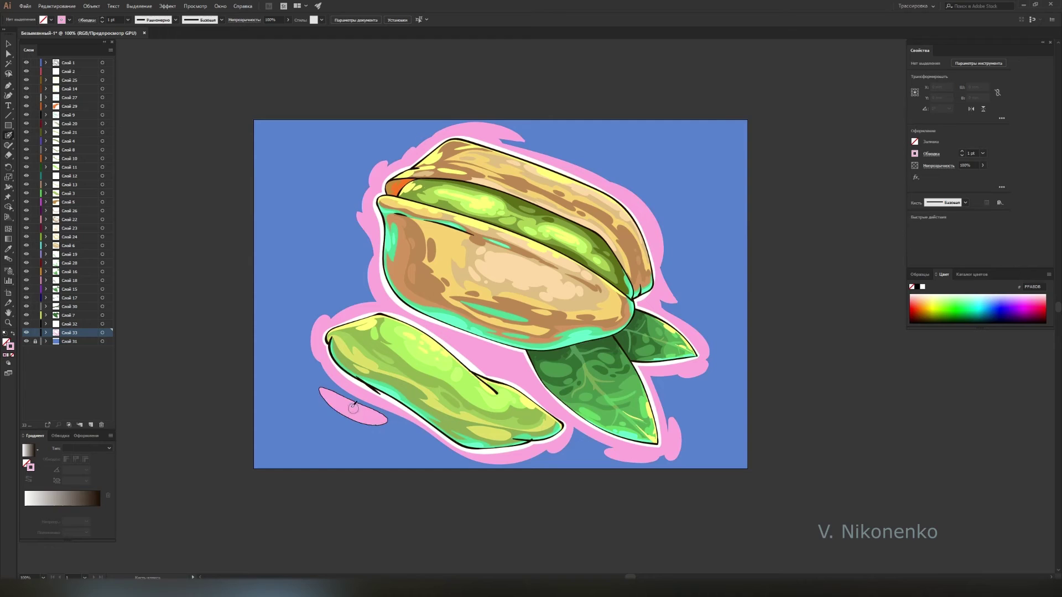
- Widen the halo and scatter pink splash blobs beside the pistachio, lower pod and leaves
{"action": "left_click_drag", "start_coordinate": [395, 128], "coordinate": [376, 146]}
{"action": "left_click_drag", "start_coordinate": [334, 178], "coordinate": [346, 208]}
{"action": "left_click_drag", "start_coordinate": [348, 224], "coordinate": [354, 232]}
{"action": "left_click_drag", "start_coordinate": [362, 255], "coordinate": [346, 265]}
{"action": "left_click_drag", "start_coordinate": [304, 366], "coordinate": [306, 373]}
{"action": "left_click_drag", "start_coordinate": [297, 391], "coordinate": [317, 409]}
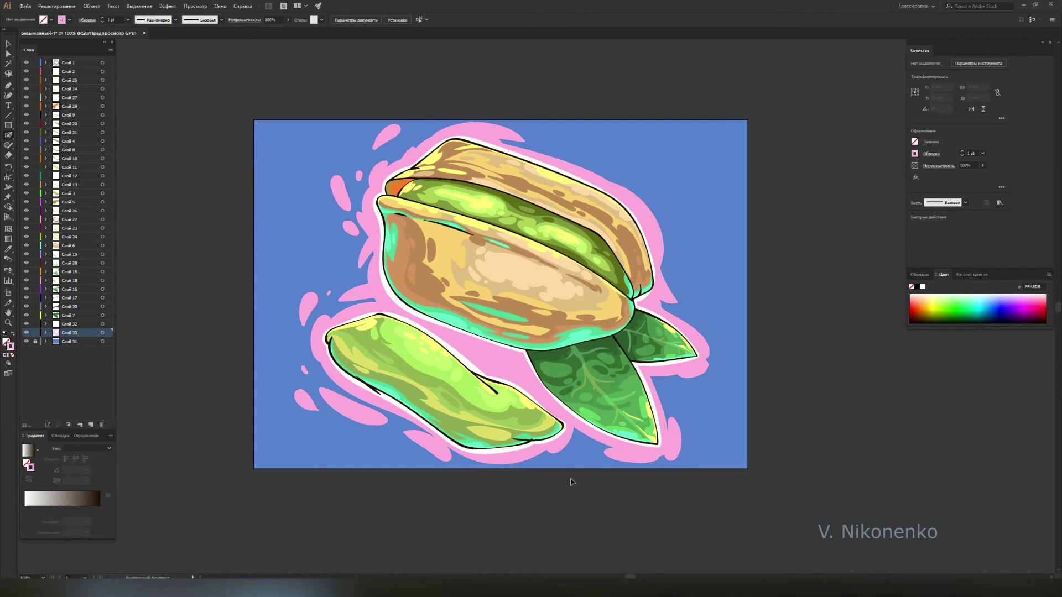
{"action": "left_click_drag", "start_coordinate": [688, 310], "coordinate": [701, 325]}
{"action": "left_click_drag", "start_coordinate": [715, 371], "coordinate": [698, 388]}
- Change the background rectangle's fill to pale yellow
{"action": "left_click", "coordinate": [102, 341]}
{"action": "double_click", "coordinate": [7, 343]}
{"action": "left_click", "coordinate": [882, 375]}
- Try a new fill colour on the splash shapes, then undo it
{"action": "double_click", "coordinate": [7, 342]}
{"action": "left_click", "coordinate": [882, 374]}
{"action": "left_click", "coordinate": [102, 332]}
{"action": "double_click", "coordinate": [7, 343]}
{"action": "left_click", "coordinate": [882, 374]}
{"action": "key", "text": "ctrl+z"}
- Recolour the background and set the splash shapes to cyan 73FFF5
{"action": "left_click", "coordinate": [103, 341]}
{"action": "double_click", "coordinate": [6, 343]}
{"action": "left_click", "coordinate": [882, 374]}
{"action": "double_click", "coordinate": [7, 343]}
{"action": "left_click", "coordinate": [881, 375]}
{"action": "left_click", "coordinate": [102, 332]}
{"action": "double_click", "coordinate": [7, 343]}
{"action": "left_click", "coordinate": [881, 374]}
{"action": "key", "text": "ctrl+shift+a"}
- Set the background rectangle's fill to pink E8A7C2
{"action": "left_click", "coordinate": [102, 341]}
{"action": "double_click", "coordinate": [7, 343]}
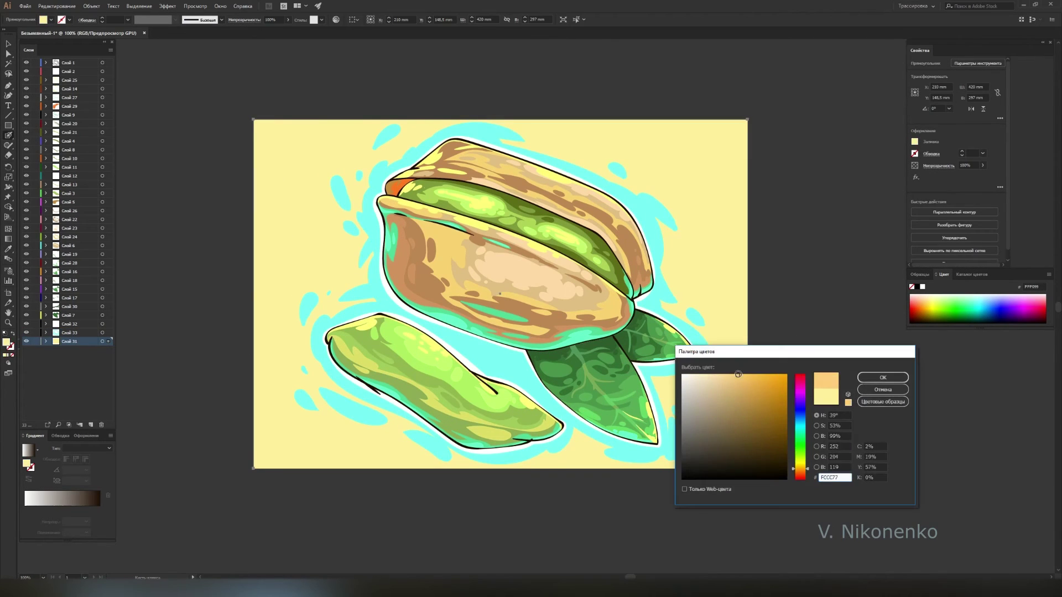
{"action": "left_click", "coordinate": [881, 375]}
{"action": "key", "text": "shift+b"}
{"action": "left_click", "coordinate": [102, 341]}
{"action": "double_click", "coordinate": [7, 343]}
{"action": "left_click", "coordinate": [881, 375]}
- Reapply cyan 73FFF5 to the splash shapes, check their anchor points and deselect
{"action": "left_click", "coordinate": [102, 333]}
{"action": "double_click", "coordinate": [7, 343]}
{"action": "left_click", "coordinate": [881, 374]}
{"action": "left_click", "coordinate": [6, 158]}
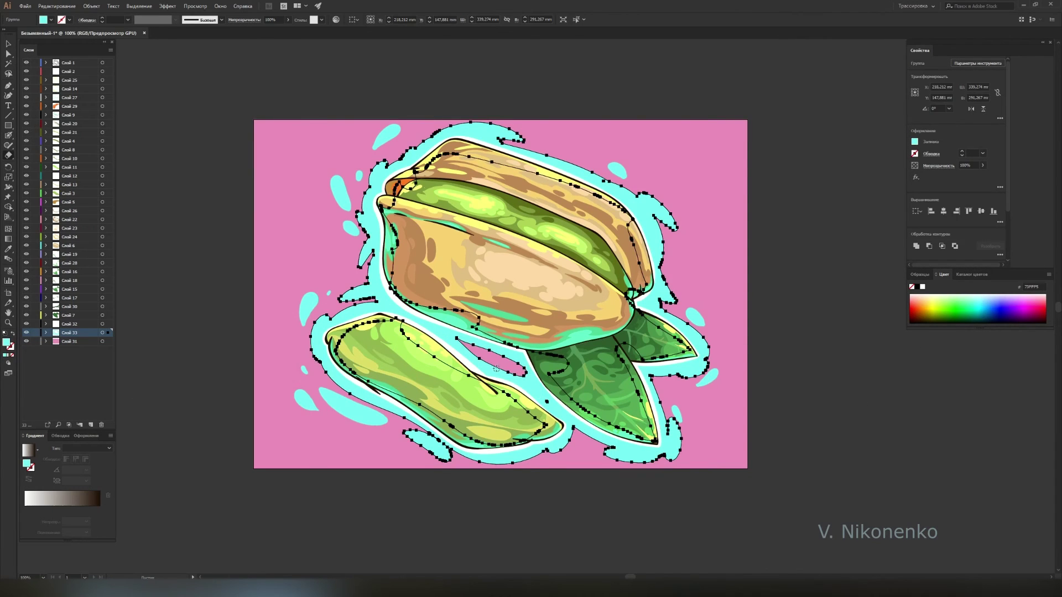
{"action": "key", "text": "ctrl+shift+a"}
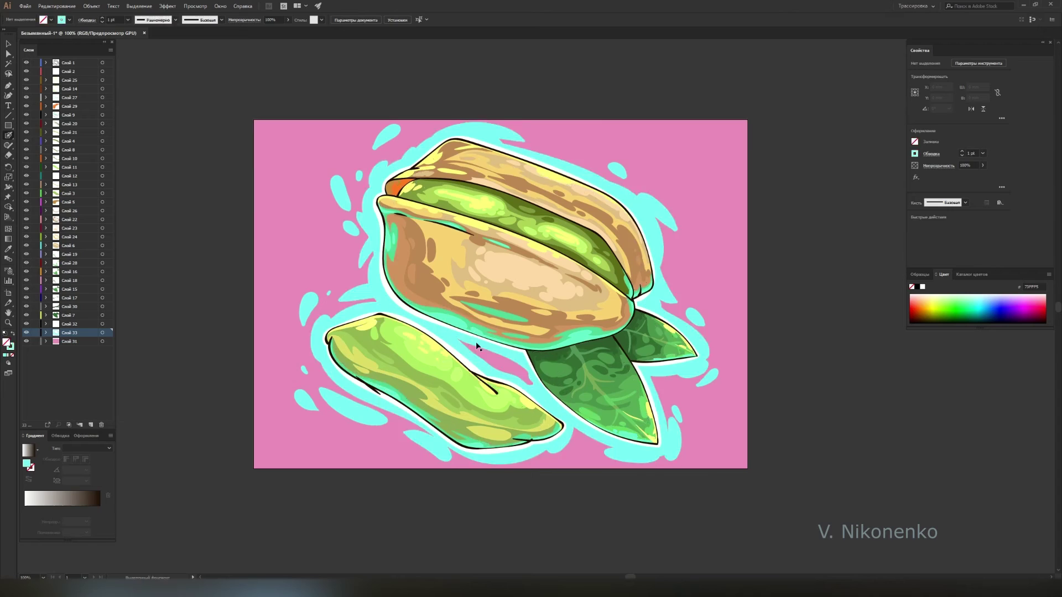